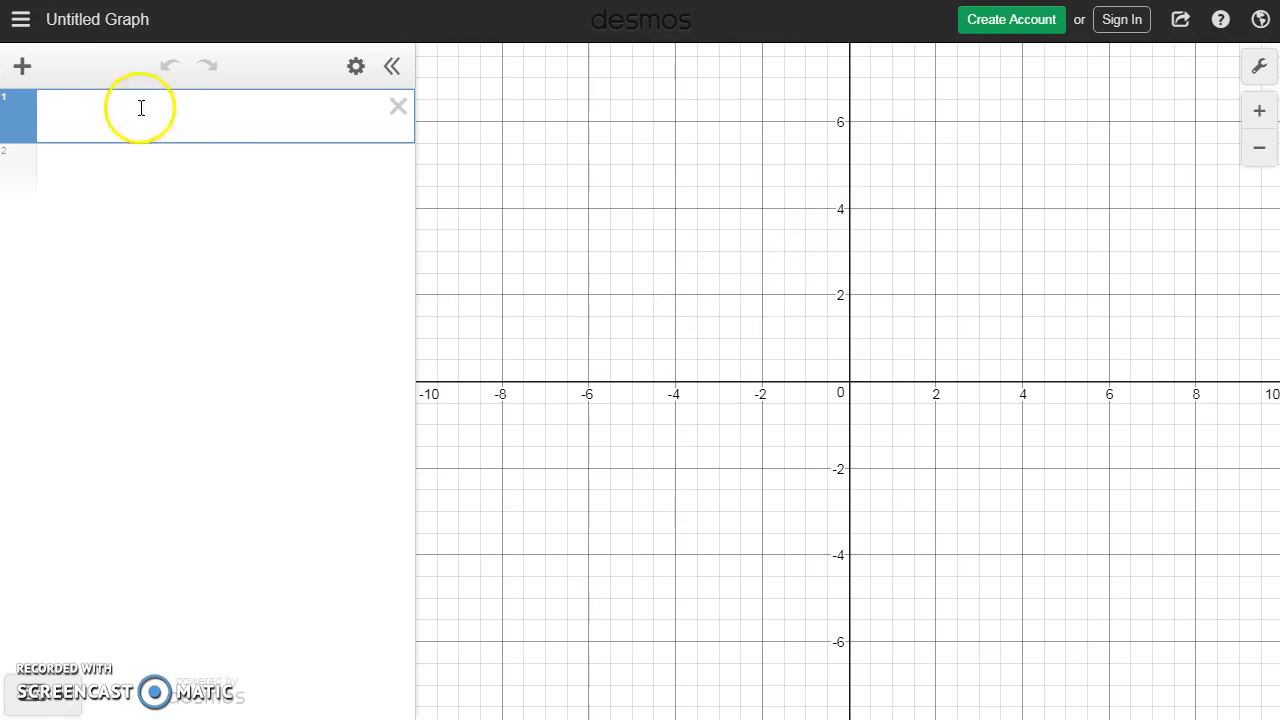
Insert a table and name its three columns h_1, a_1 and f_1
click(22, 67)
click(65, 206)
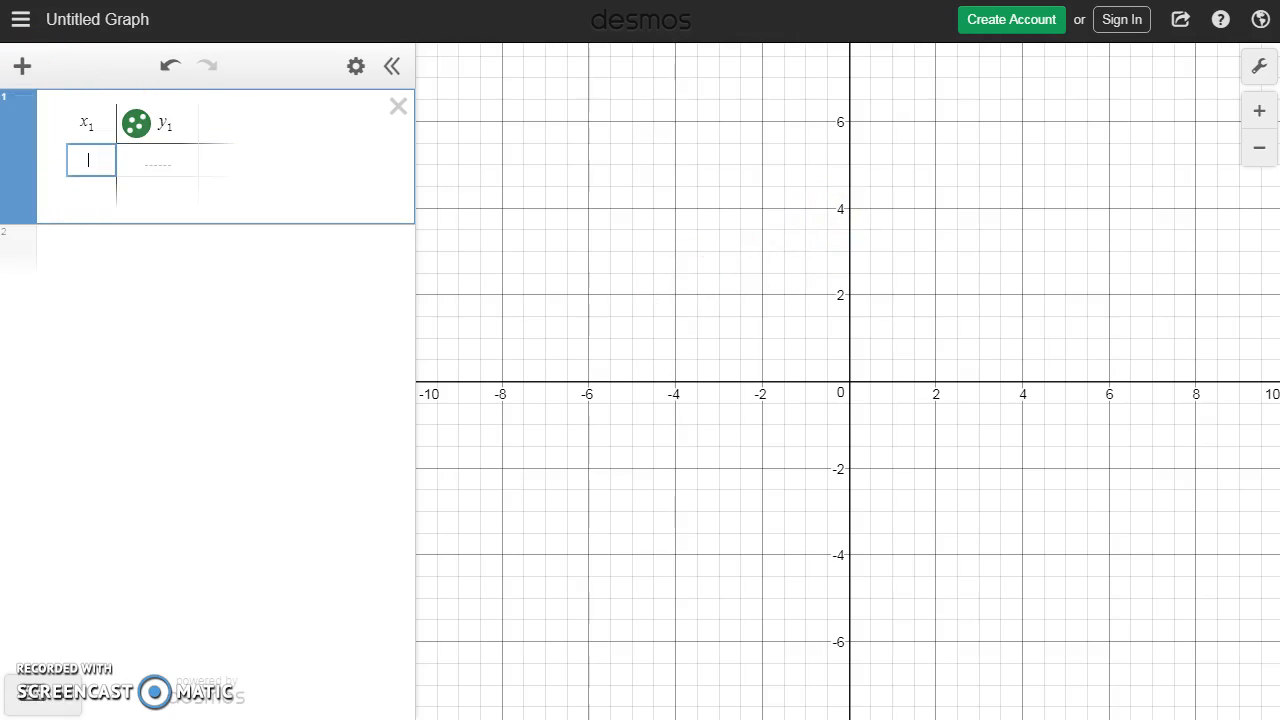
click(84, 125)
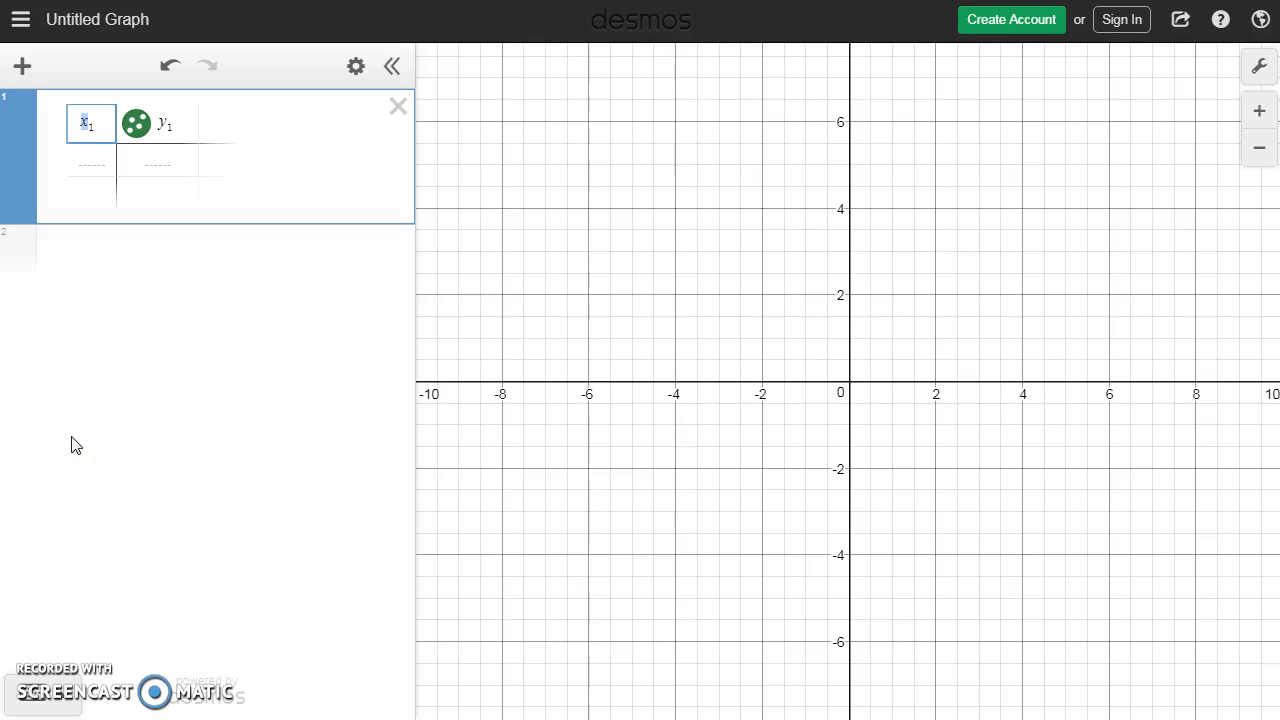
text(h)
click(111, 405)
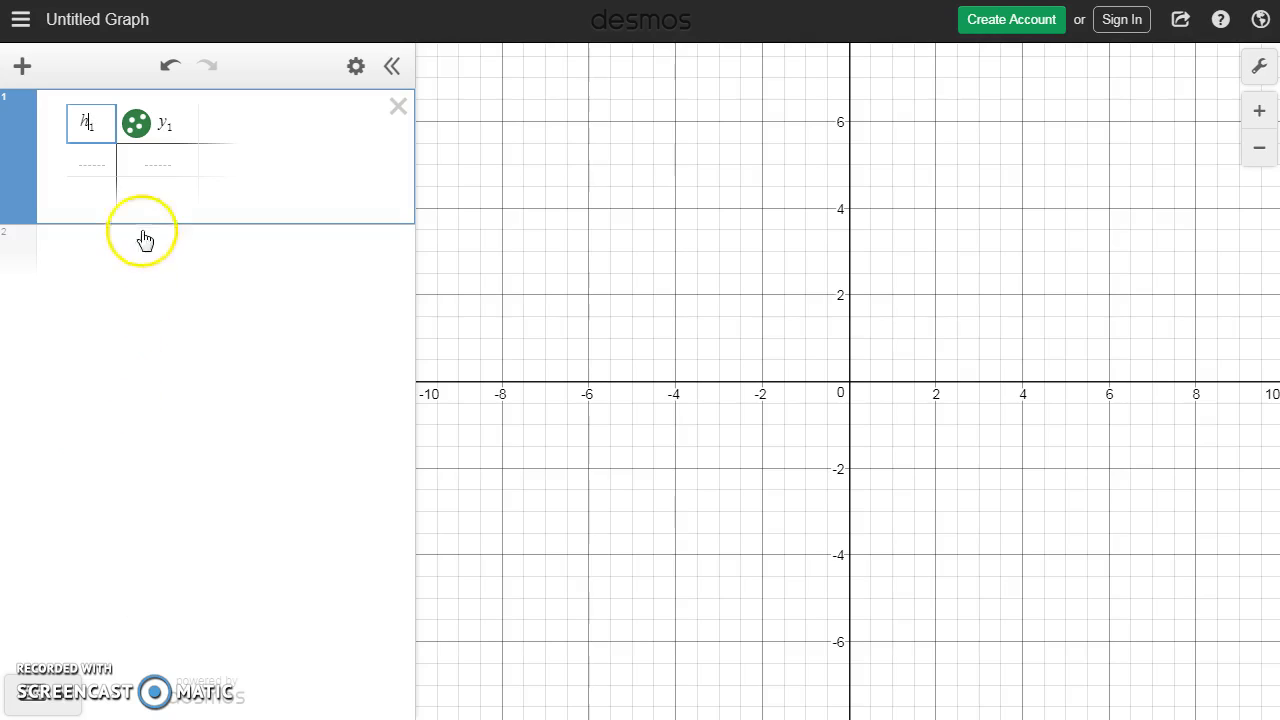
click(163, 125)
text(a)
text(1)
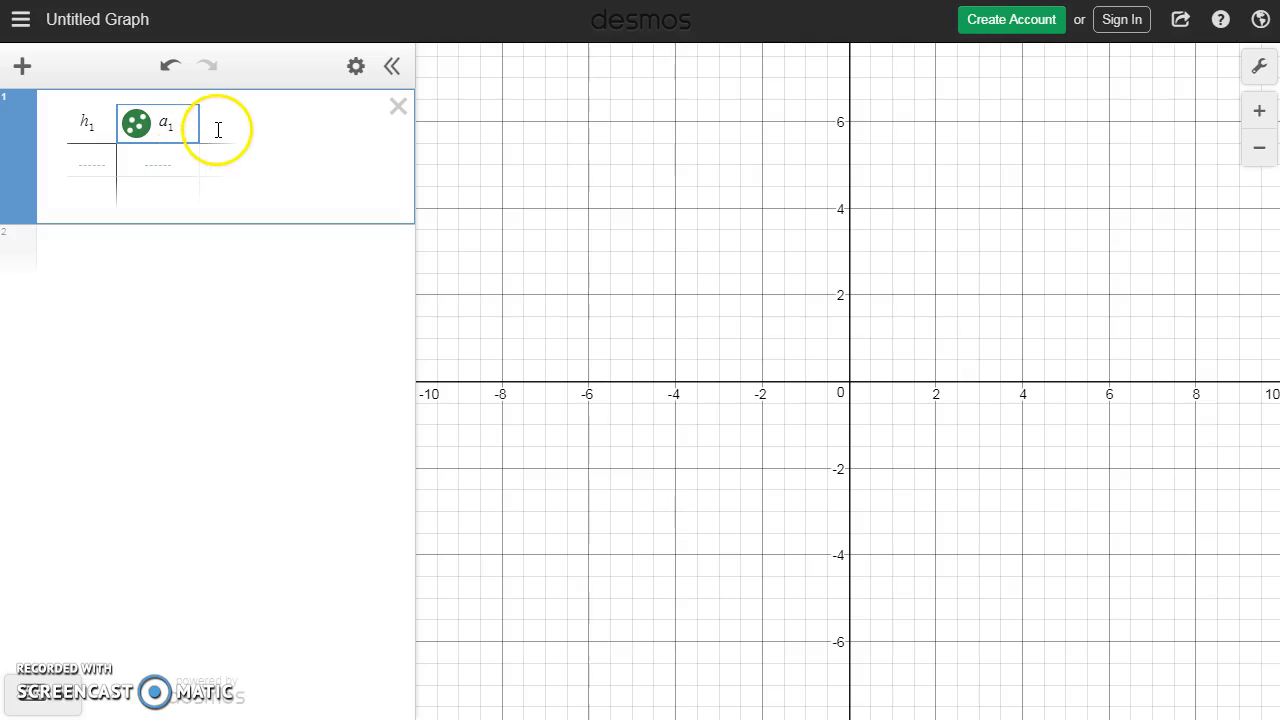
click(218, 129)
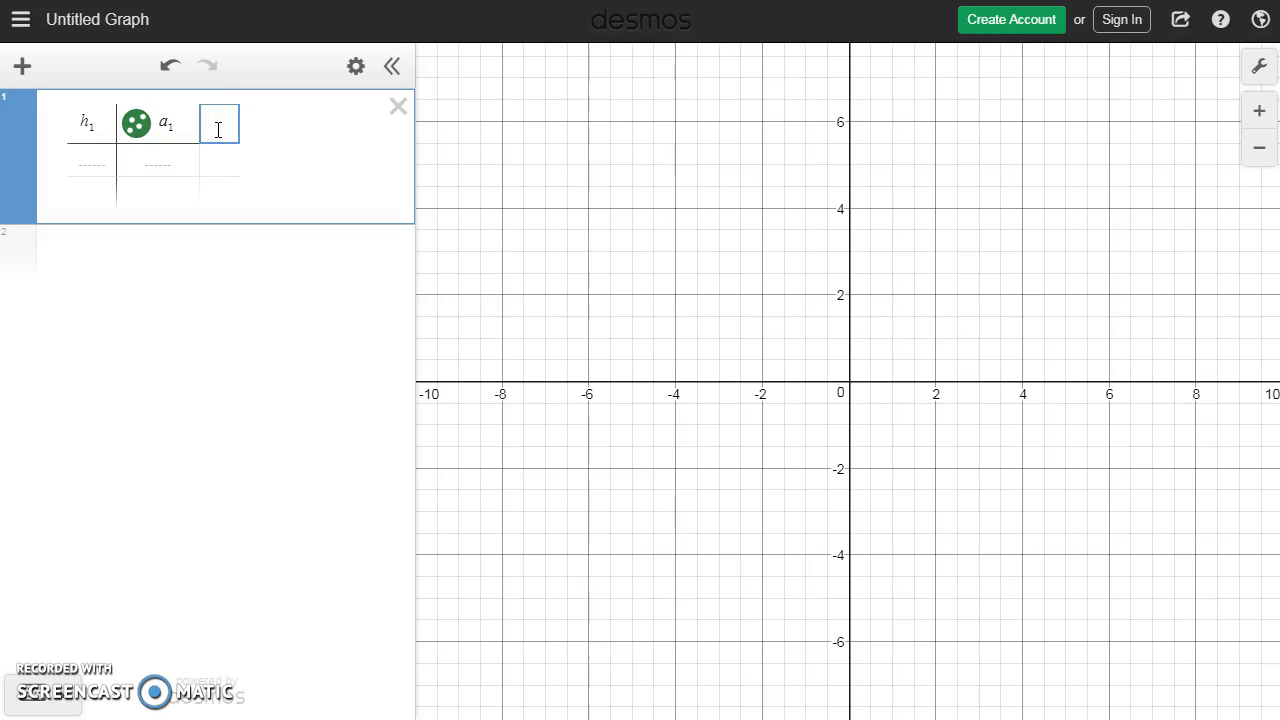
text(f1)
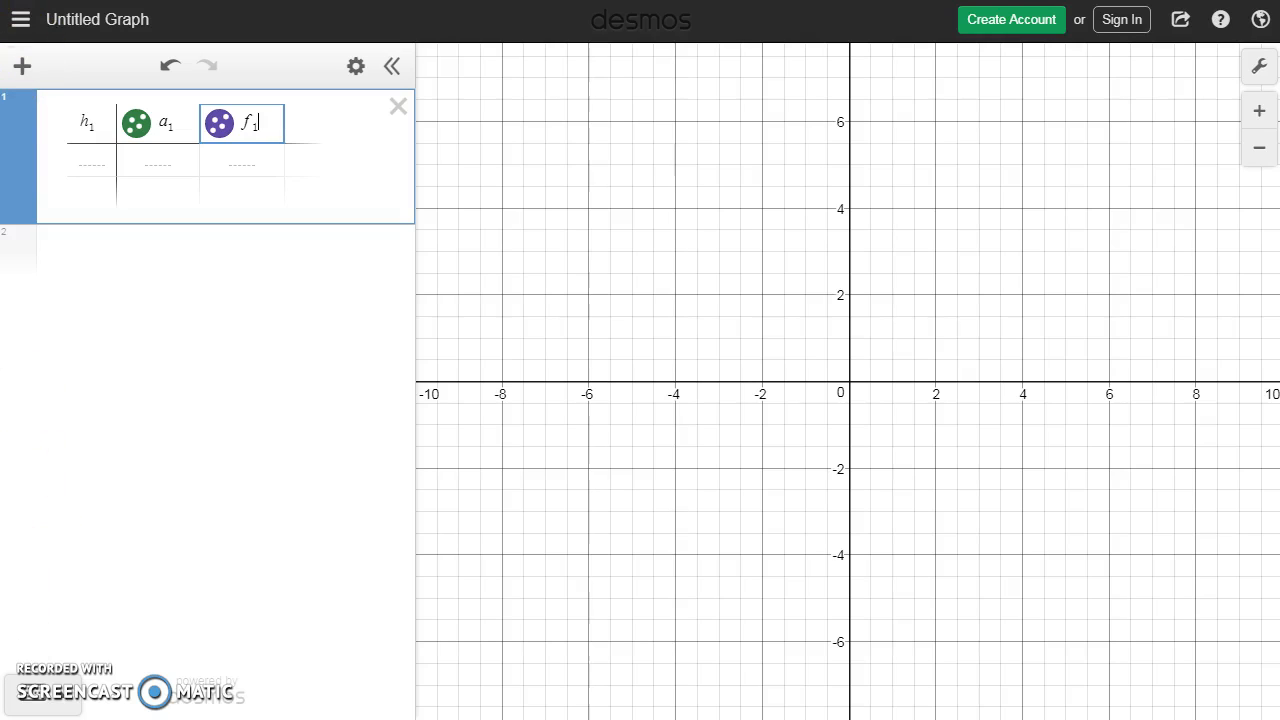
Fill the first table row with 64.5 for h_1, 58 for a_1 and 8 for f_1
click(85, 163)
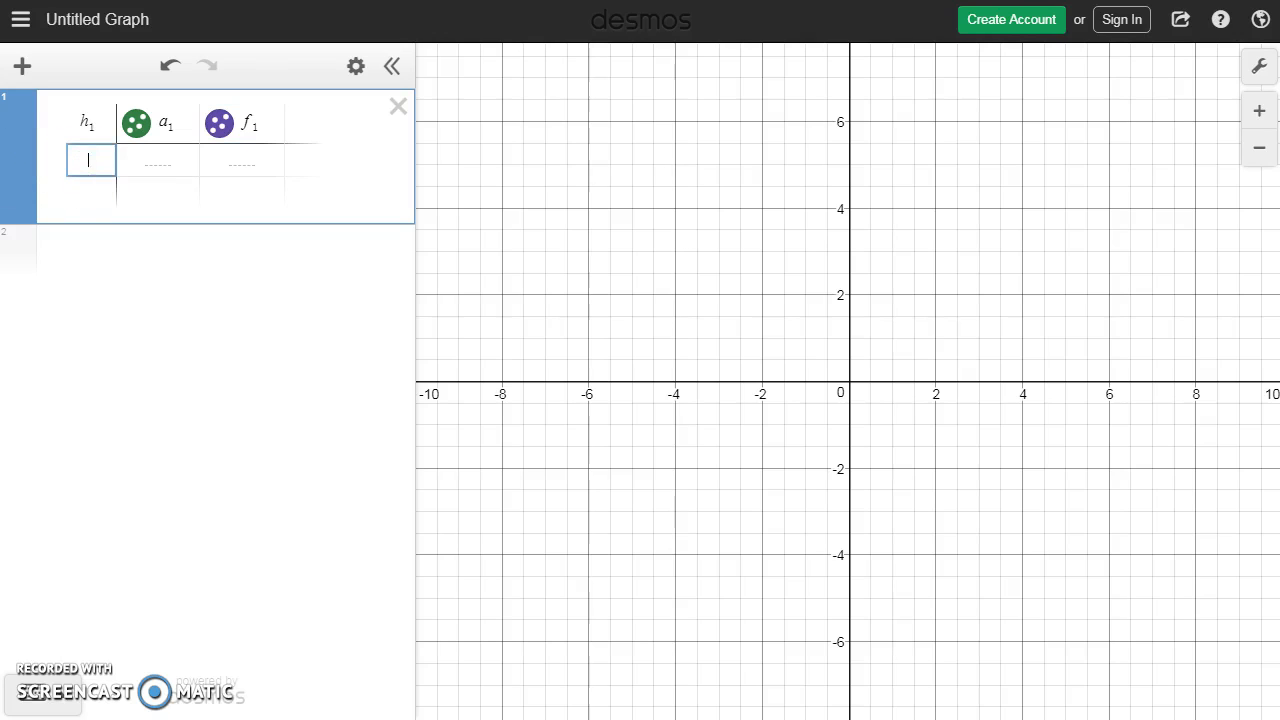
text(64.5)
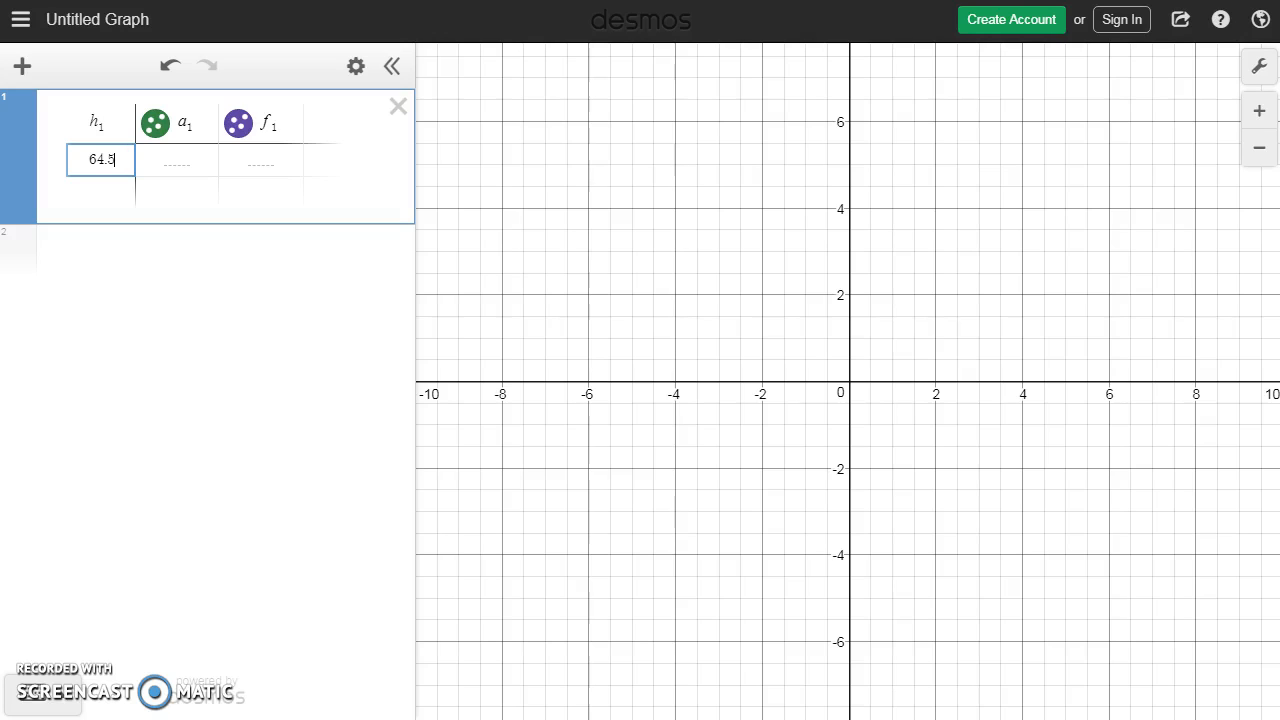
key(Tab)
text(58)
key(Tab)
text(8)
key(Return)
Enter 70 for h_1 and 70 1/2 for a_1 in the second table row
text(70)
key(Tab)
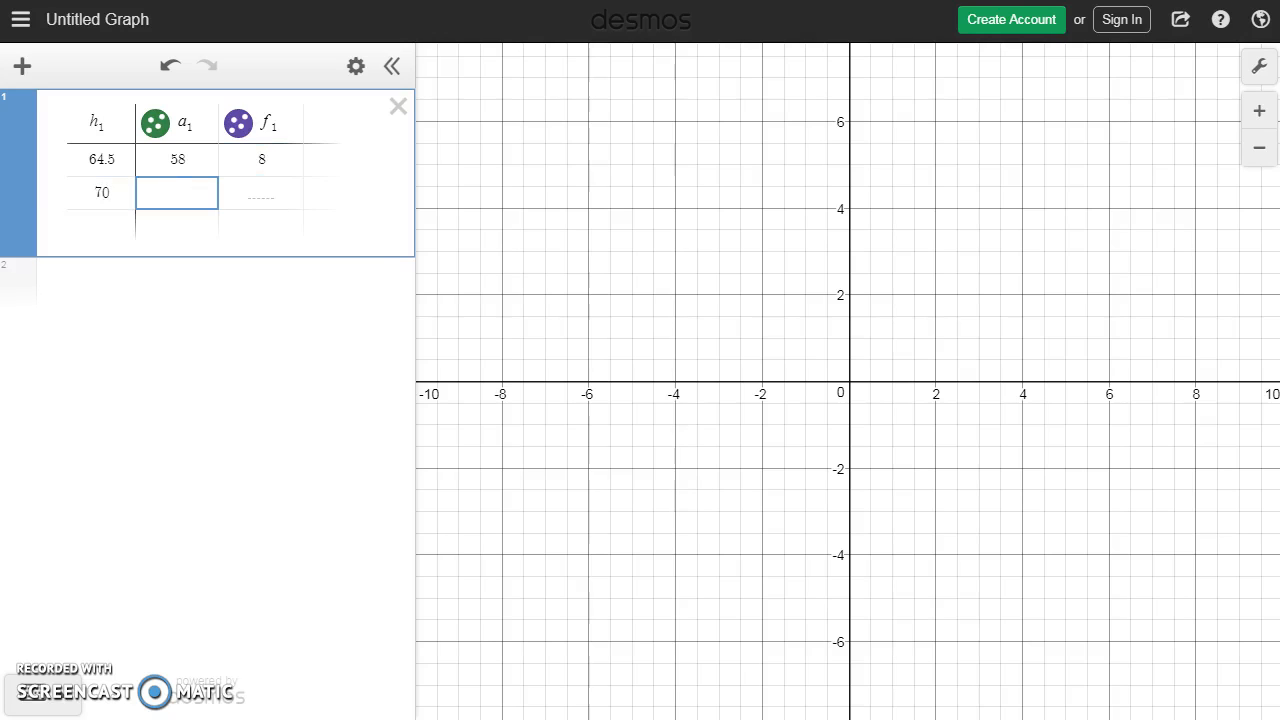
text(70 1/2)
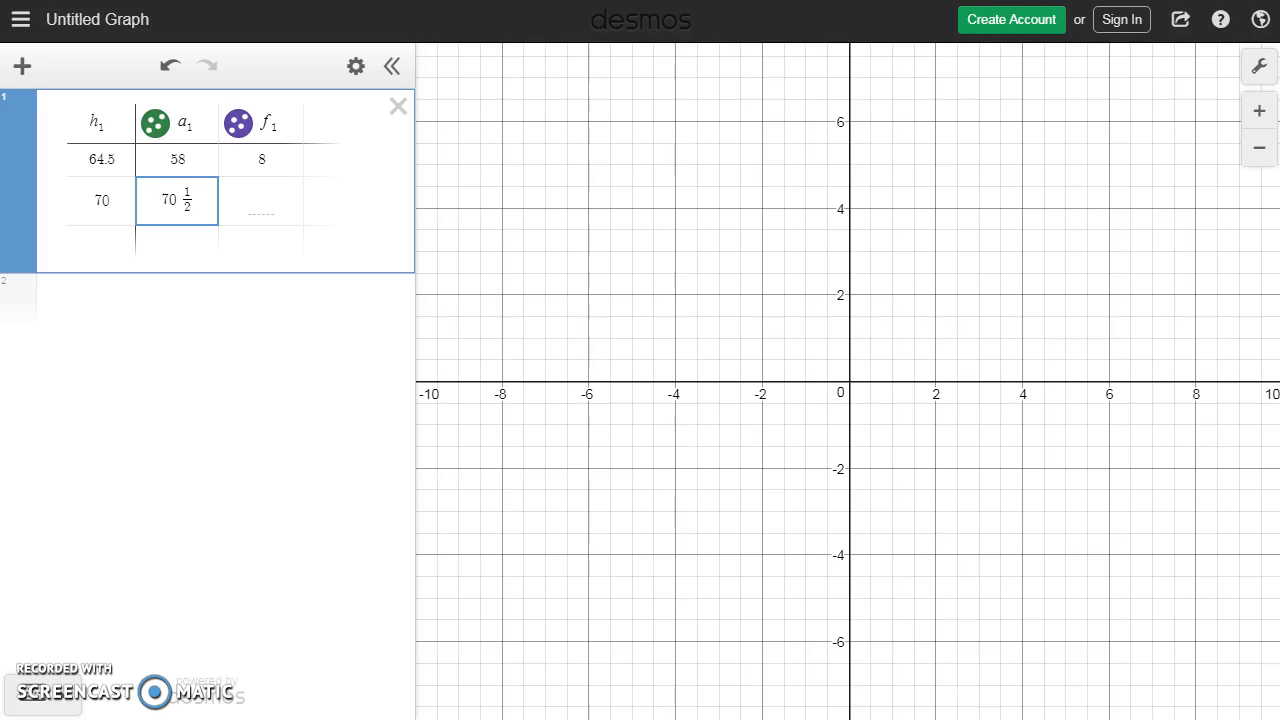
key(Tab)
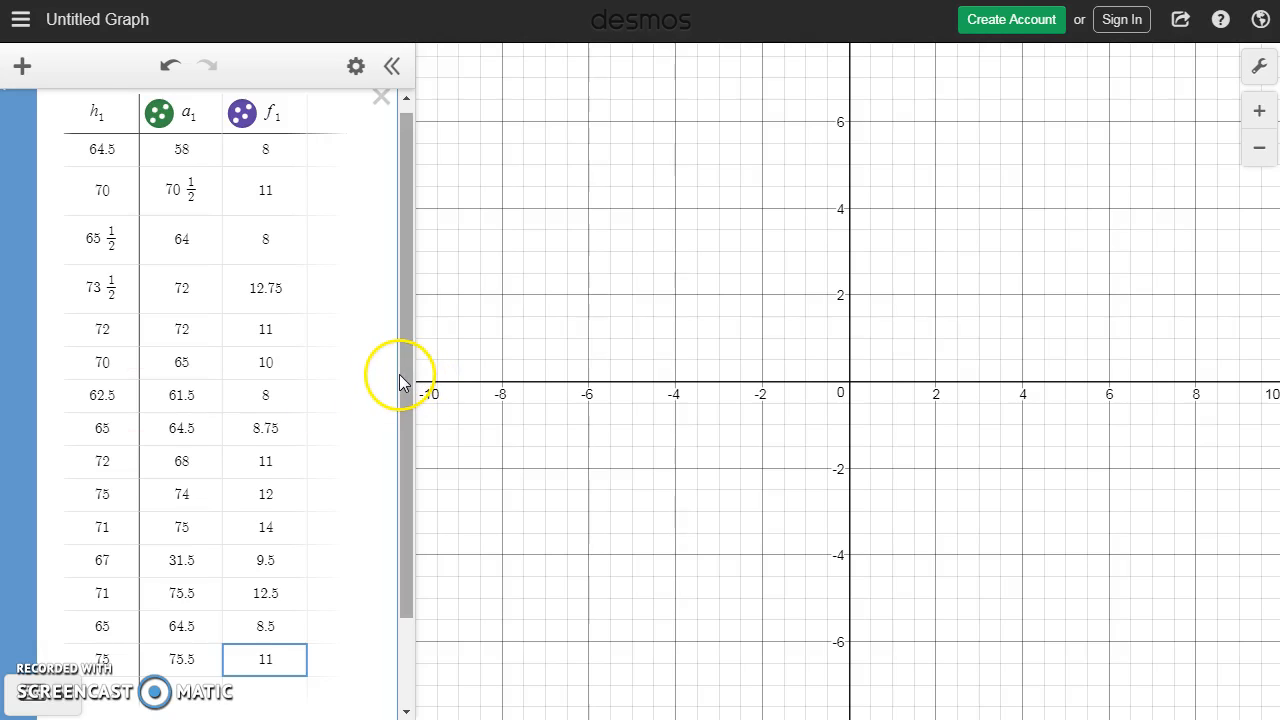
Zoom out and pan the graph to bring both sets of plotted data points into view
drag(406, 371, 409, 328)
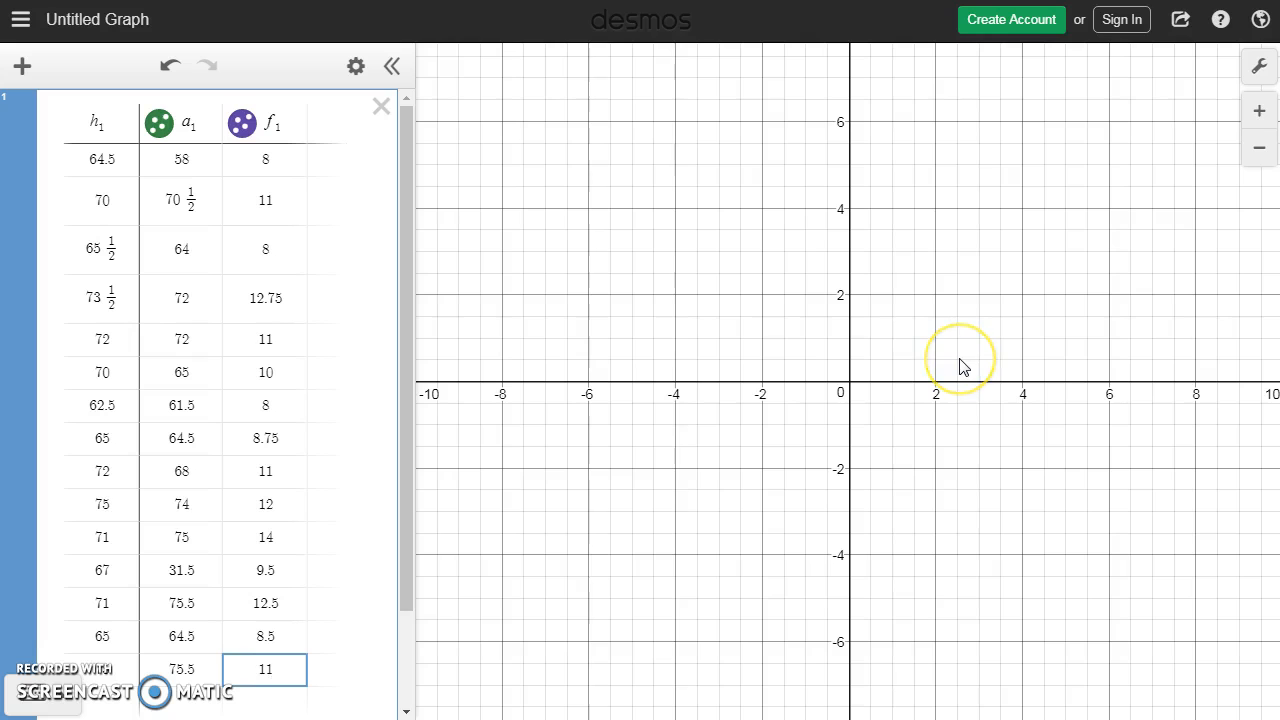
scroll(960, 366, down, 3)
scroll(960, 366, down, 6)
click(1018, 370)
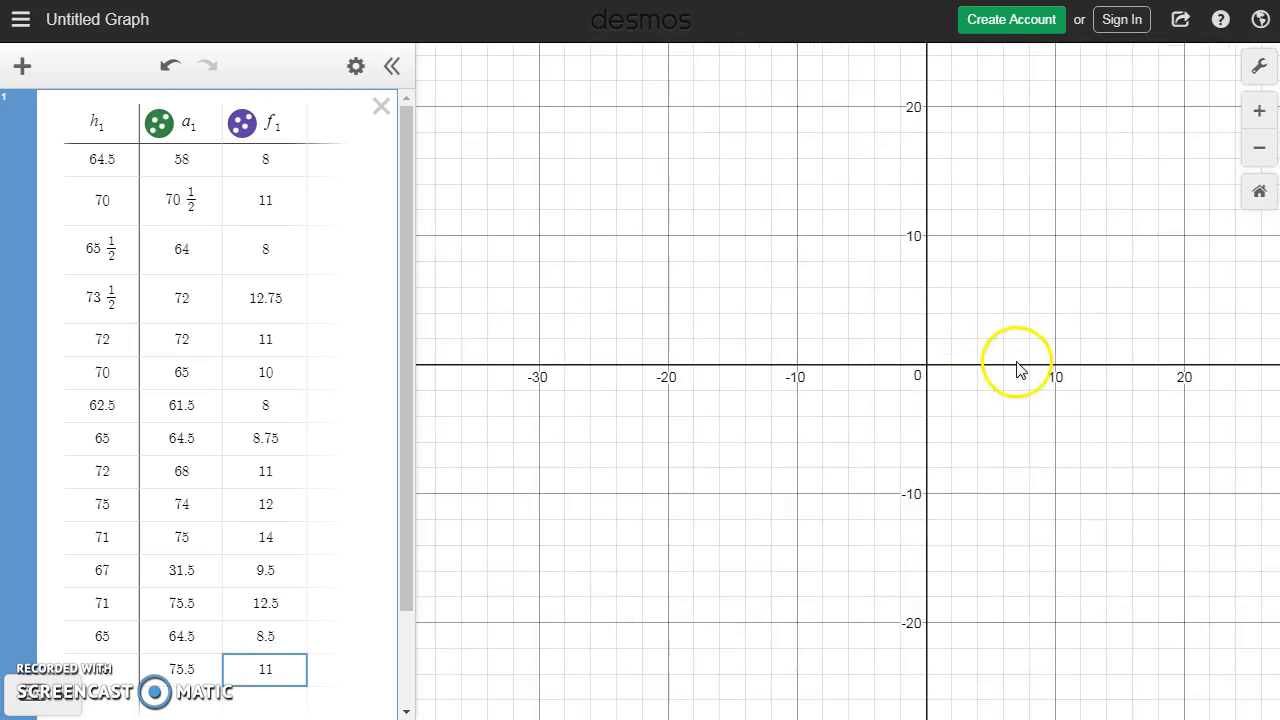
drag(1018, 370, 886, 429)
scroll(903, 428, down, 6)
scroll(903, 428, down, 3)
drag(1014, 343, 745, 492)
scroll(762, 486, up, 3)
drag(724, 374, 756, 400)
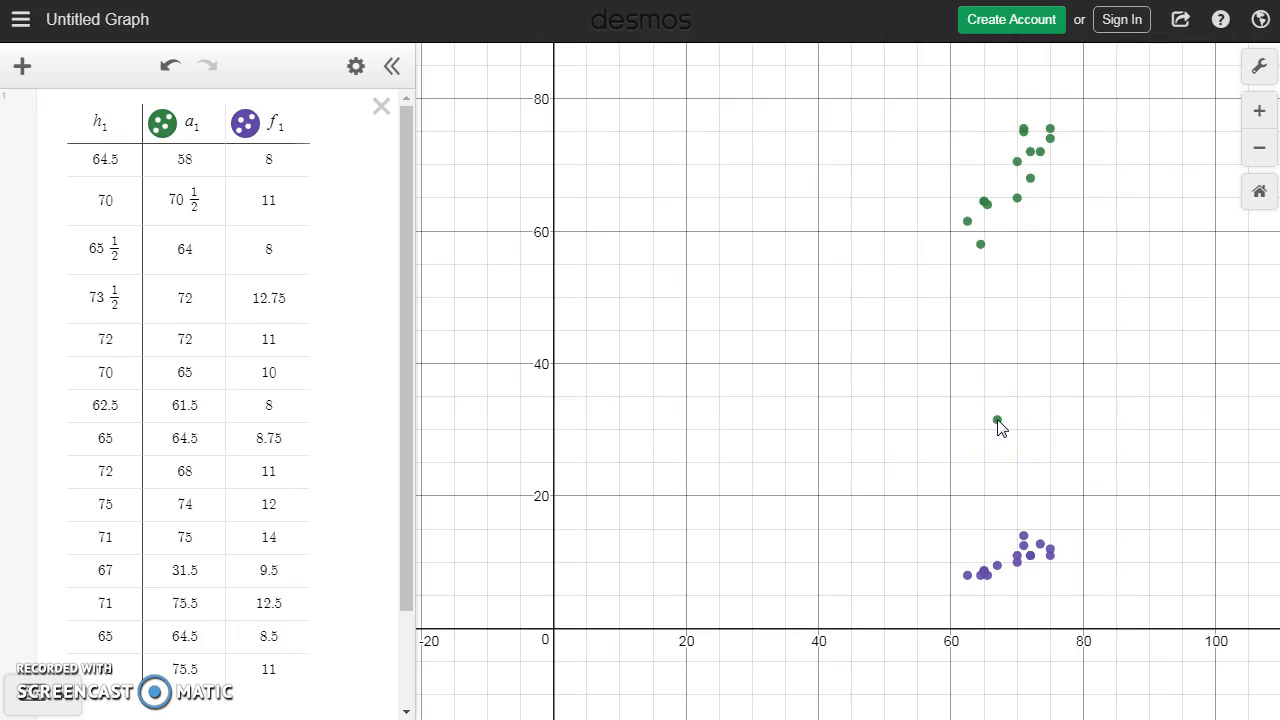
Correct the outlying a_1 value in the row with h_1 of 67 to 61.5
click(180, 571)
key(BackSpace)
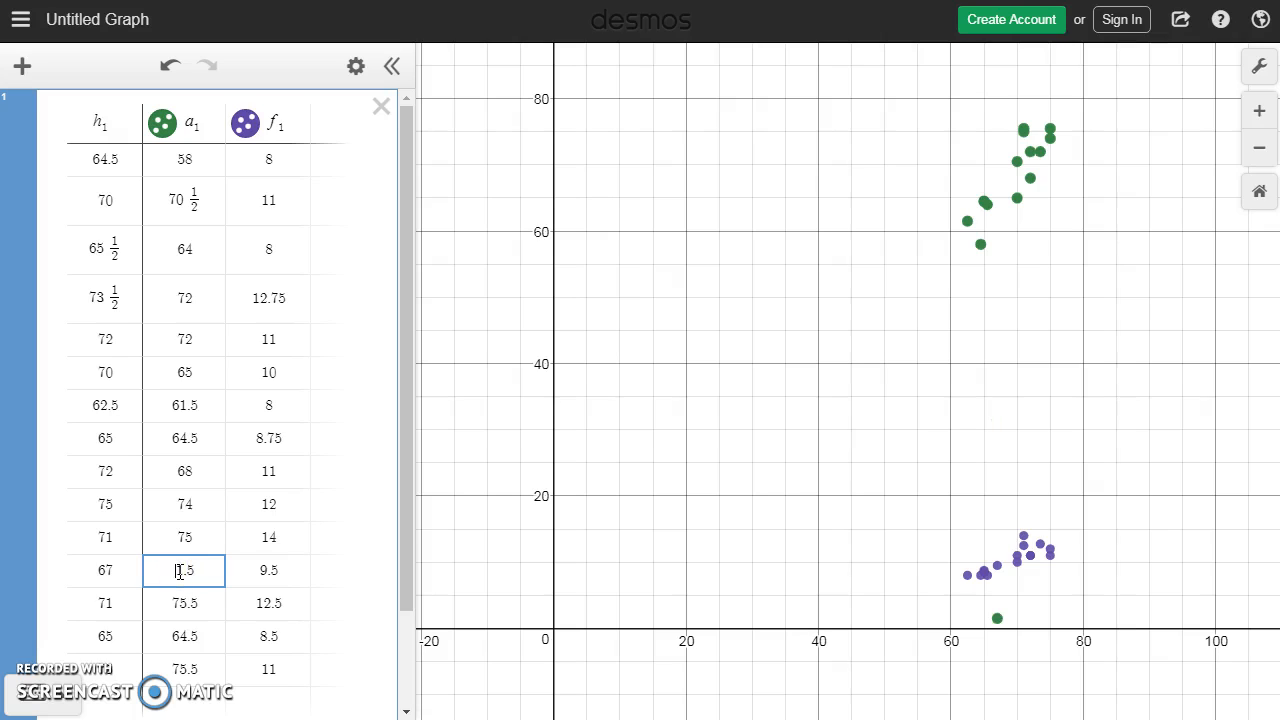
text(6)
Inspect each scatterplot alone by temporarily hiding the f_1 points and the a_1 points, and show both again
click(250, 130)
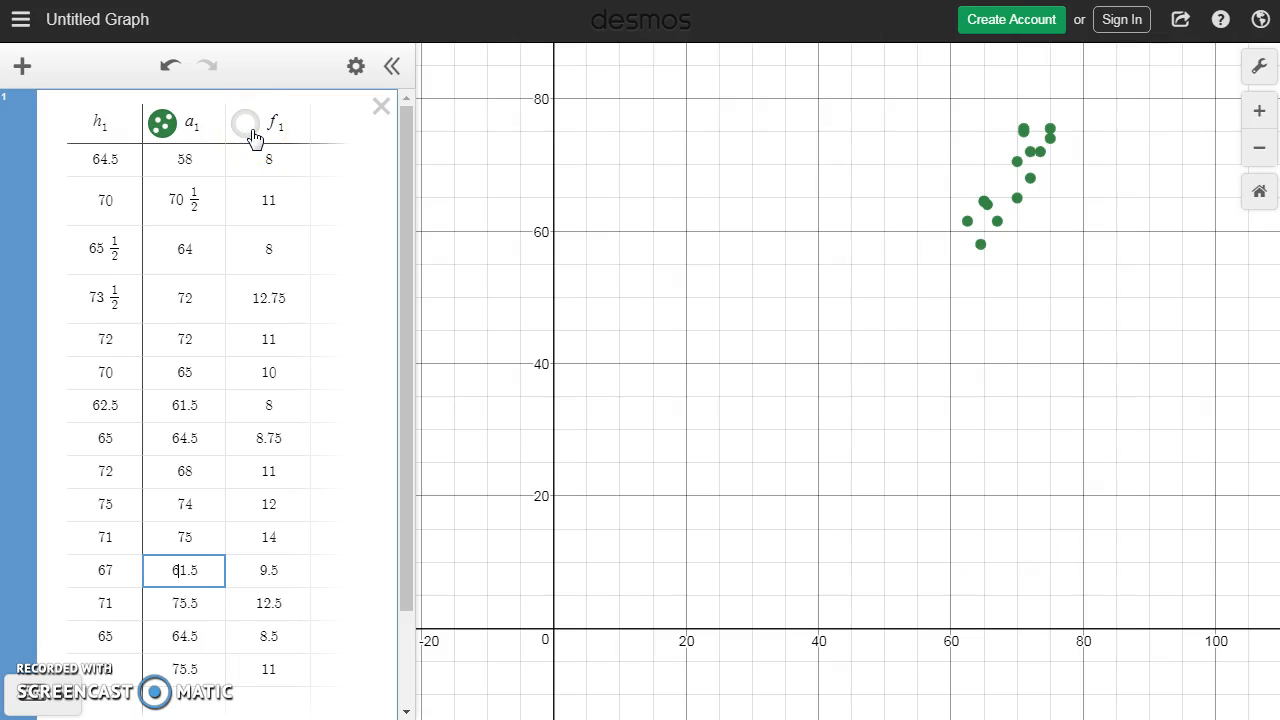
click(251, 131)
click(158, 124)
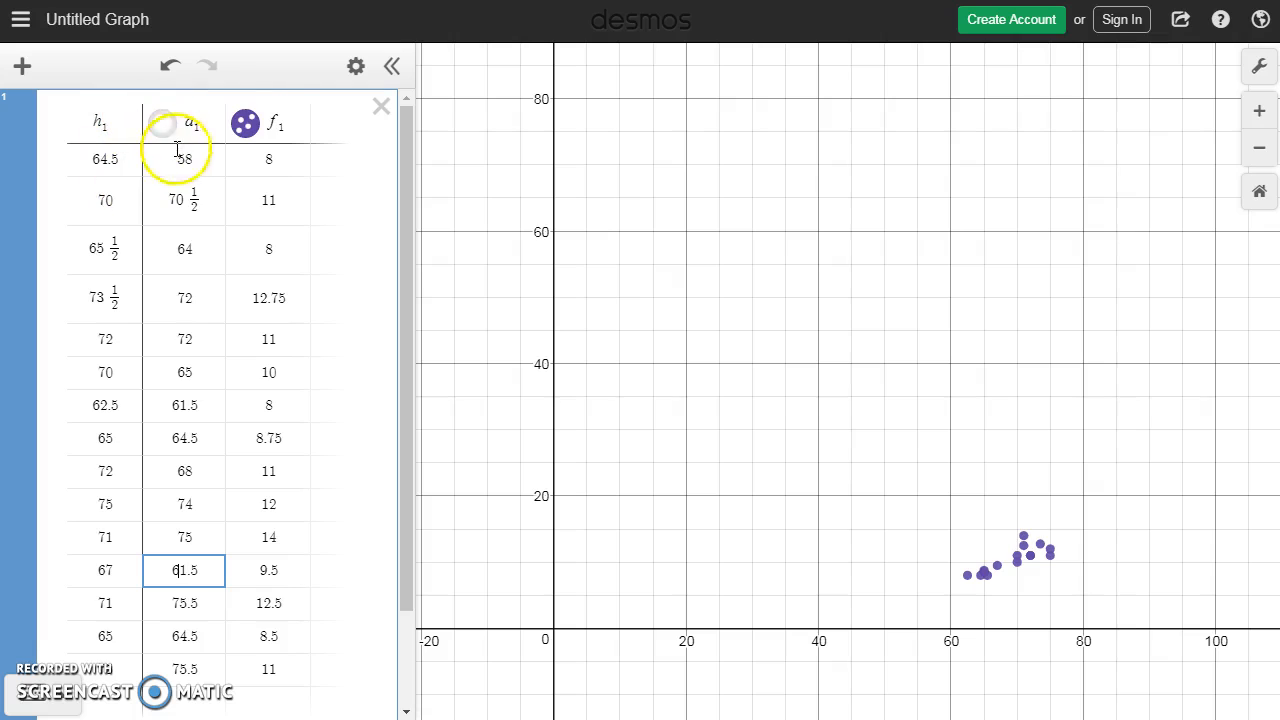
click(168, 126)
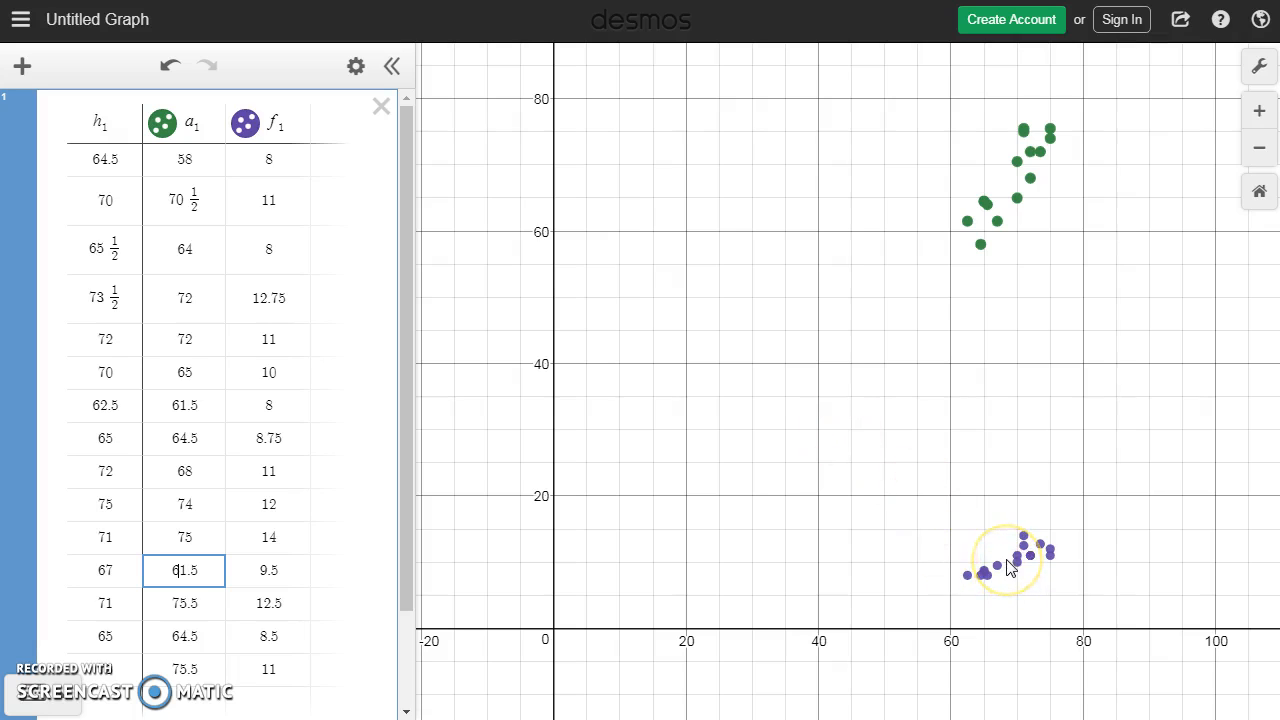
Switch to the e-book and go to page 263 to read the scatterplot and linear regression problems
click(326, 125)
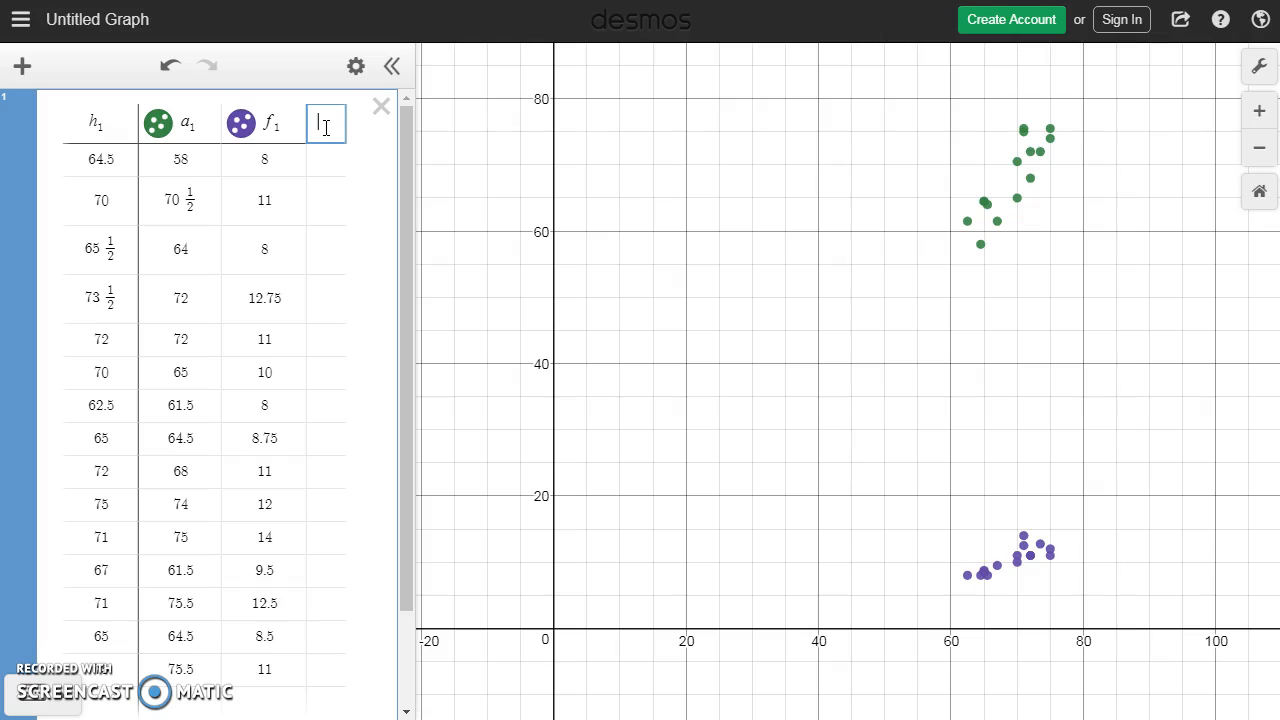
click(100, 136)
key(alt+Tab)
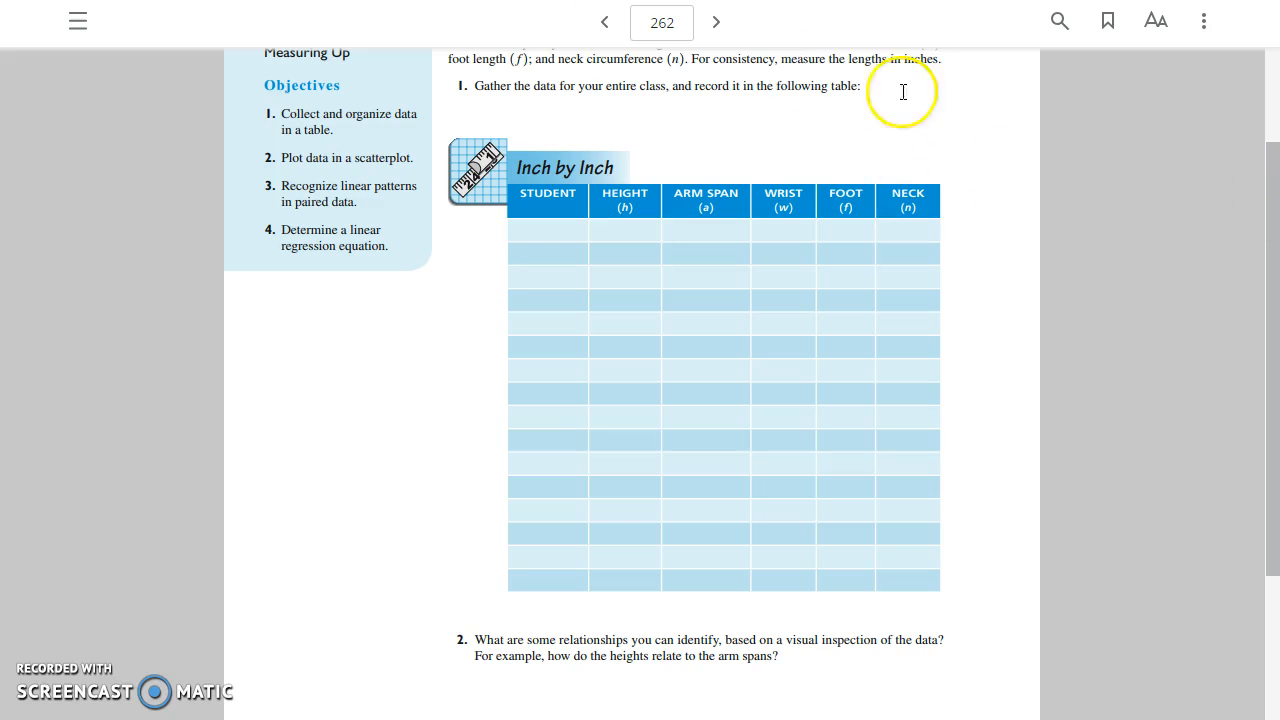
click(718, 22)
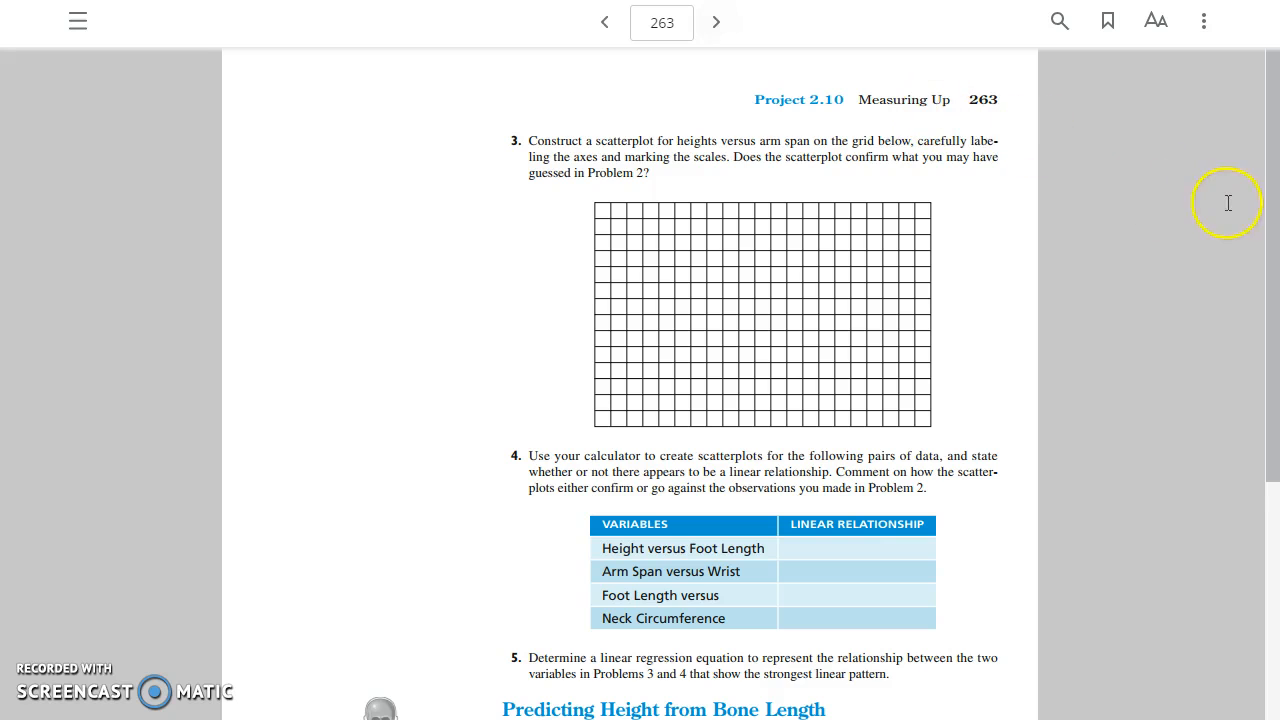
drag(1270, 195, 1258, 380)
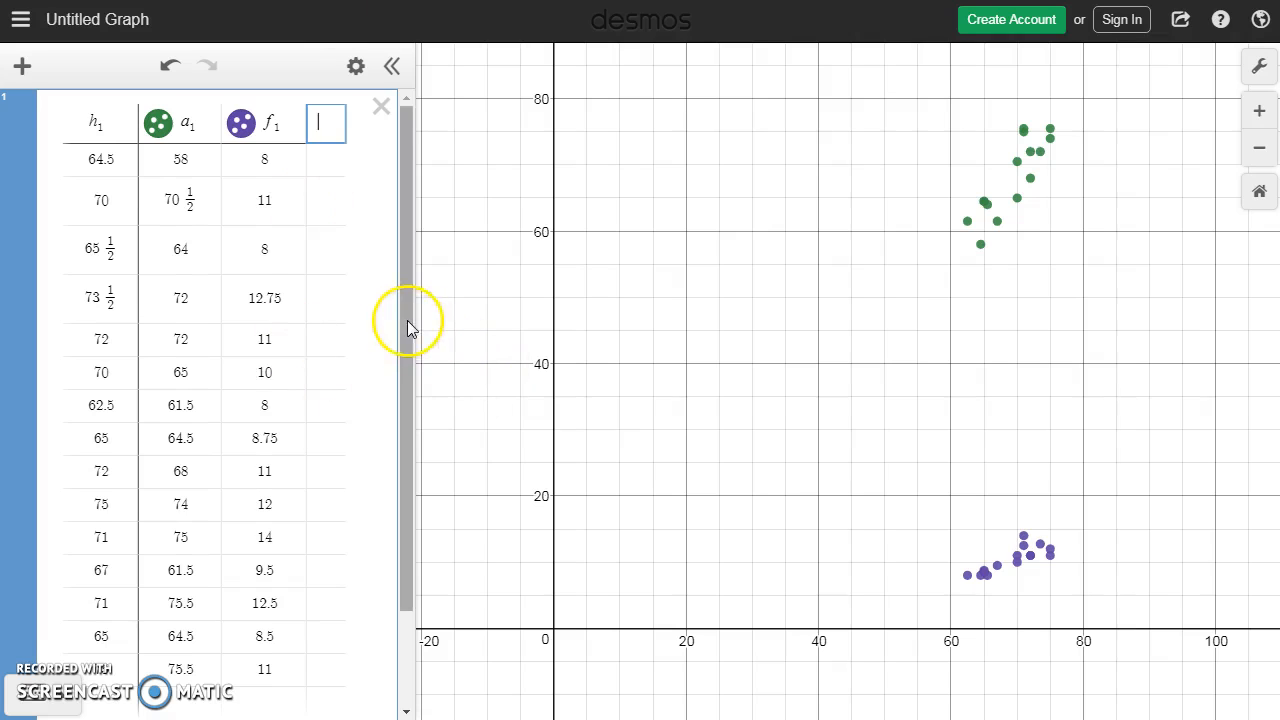
drag(407, 320, 391, 491)
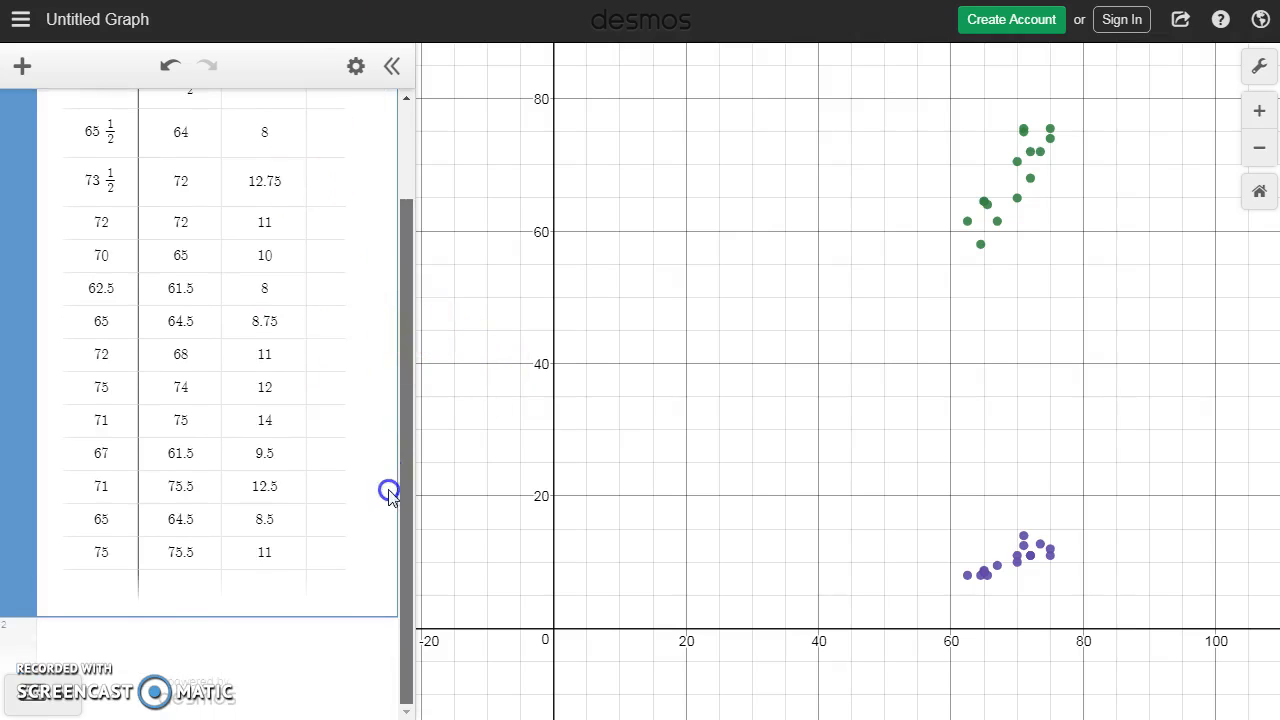
click(150, 636)
click(22, 66)
click(62, 198)
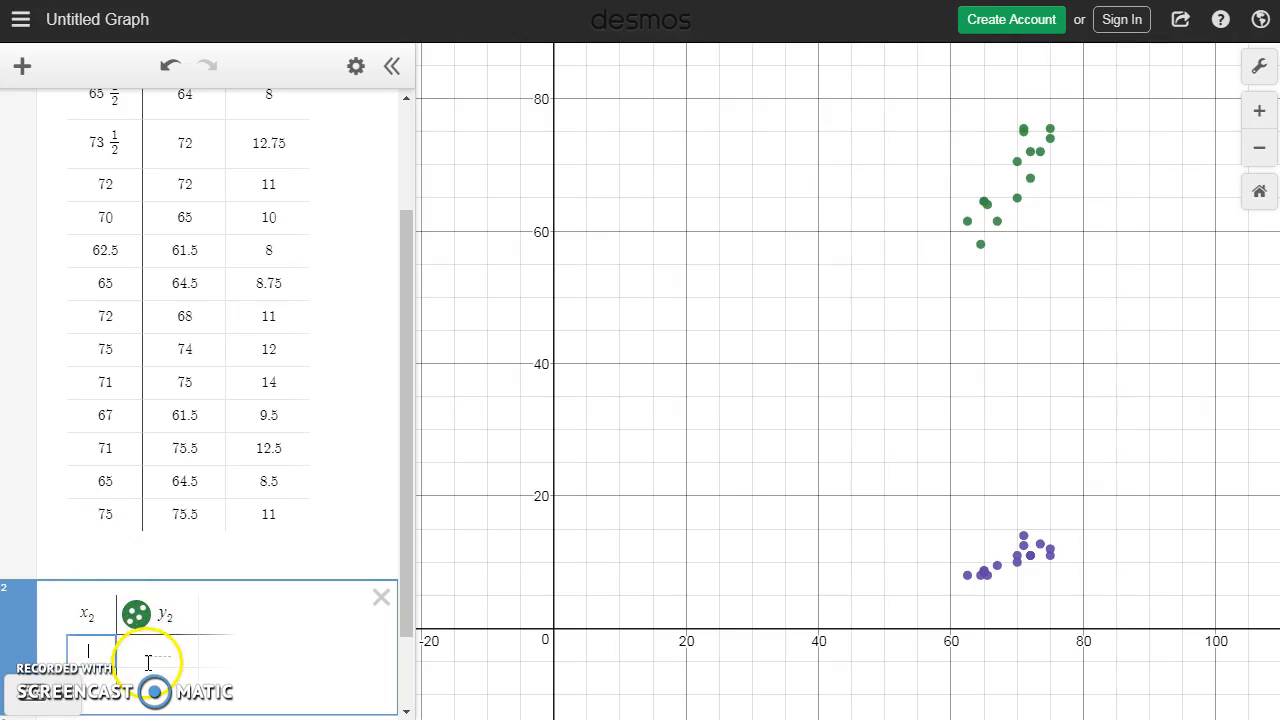
click(120, 1)
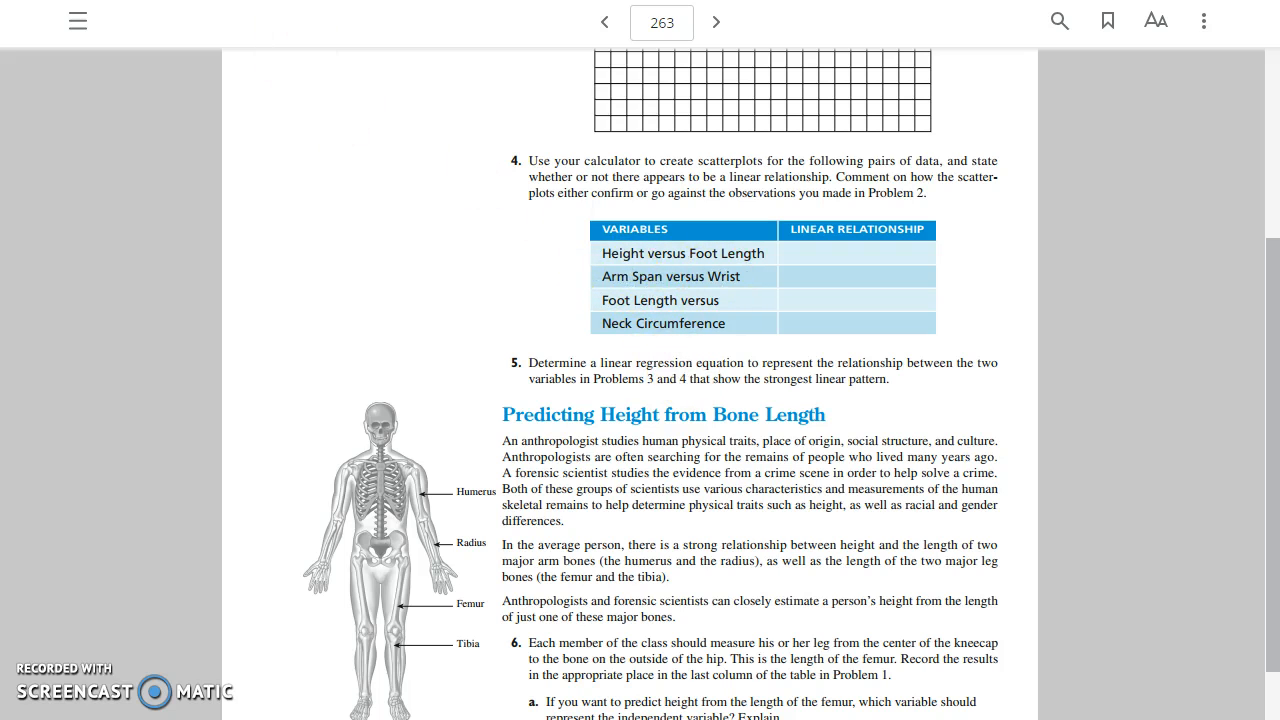
click(340, 1)
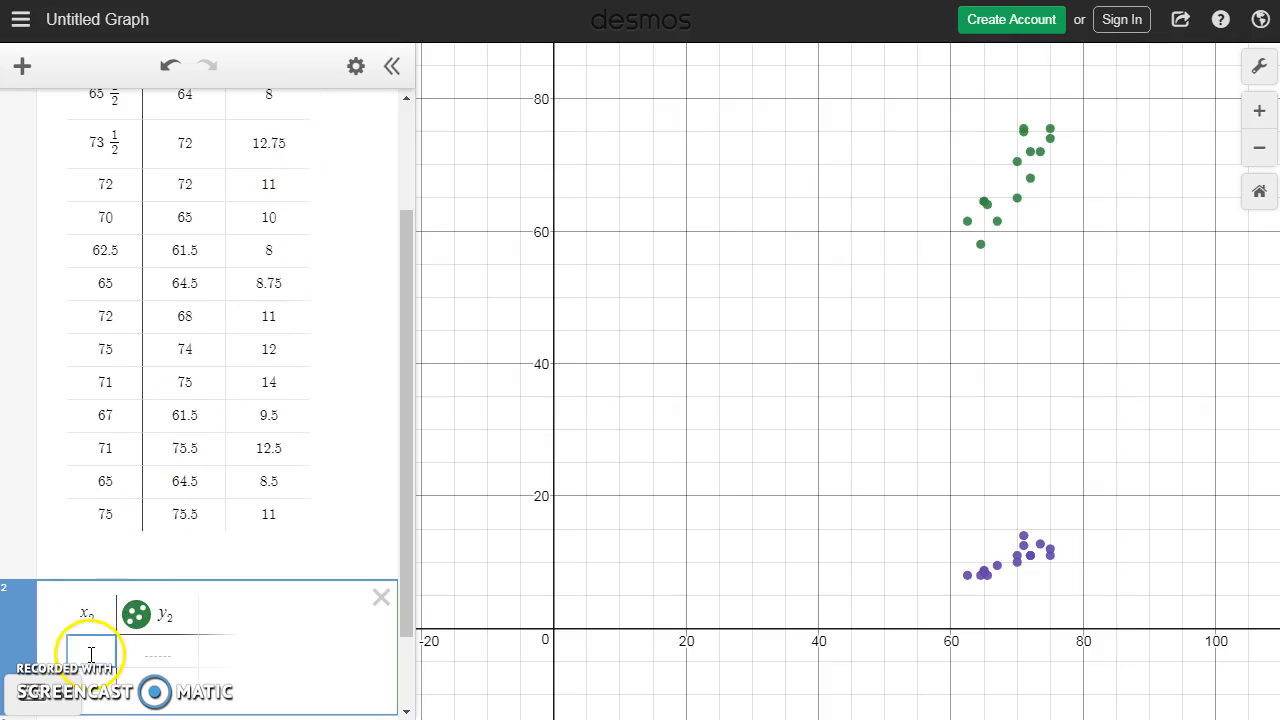
click(155, 648)
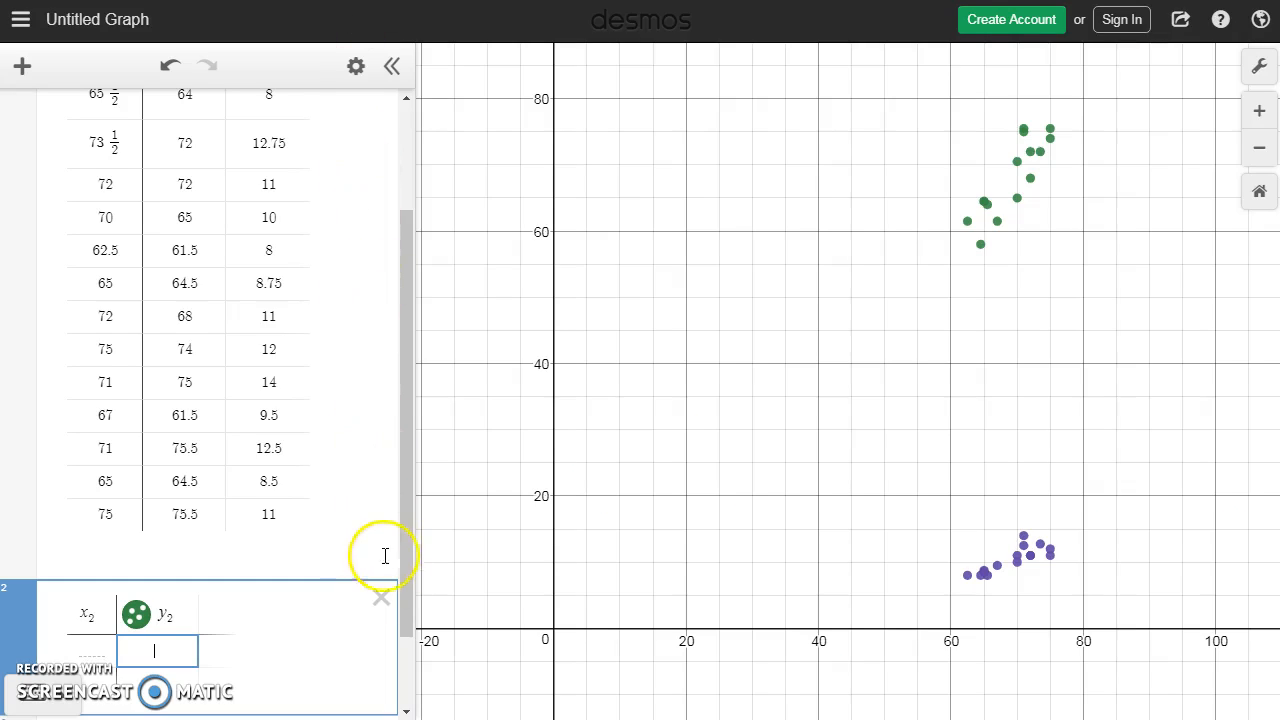
click(381, 597)
Fit a linear regression of arm span on height by entering a_1 ~ m_1h_1 + b_1 in the empty expression below the table
click(232, 647)
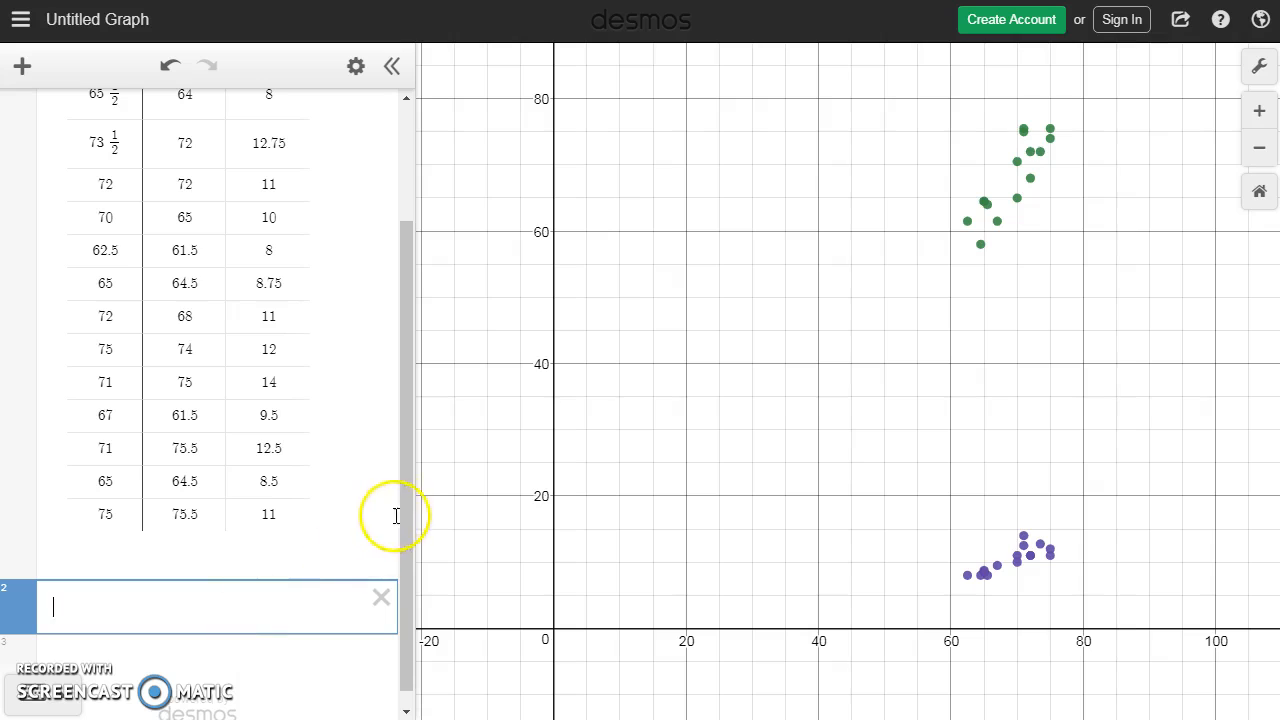
drag(405, 506, 400, 381)
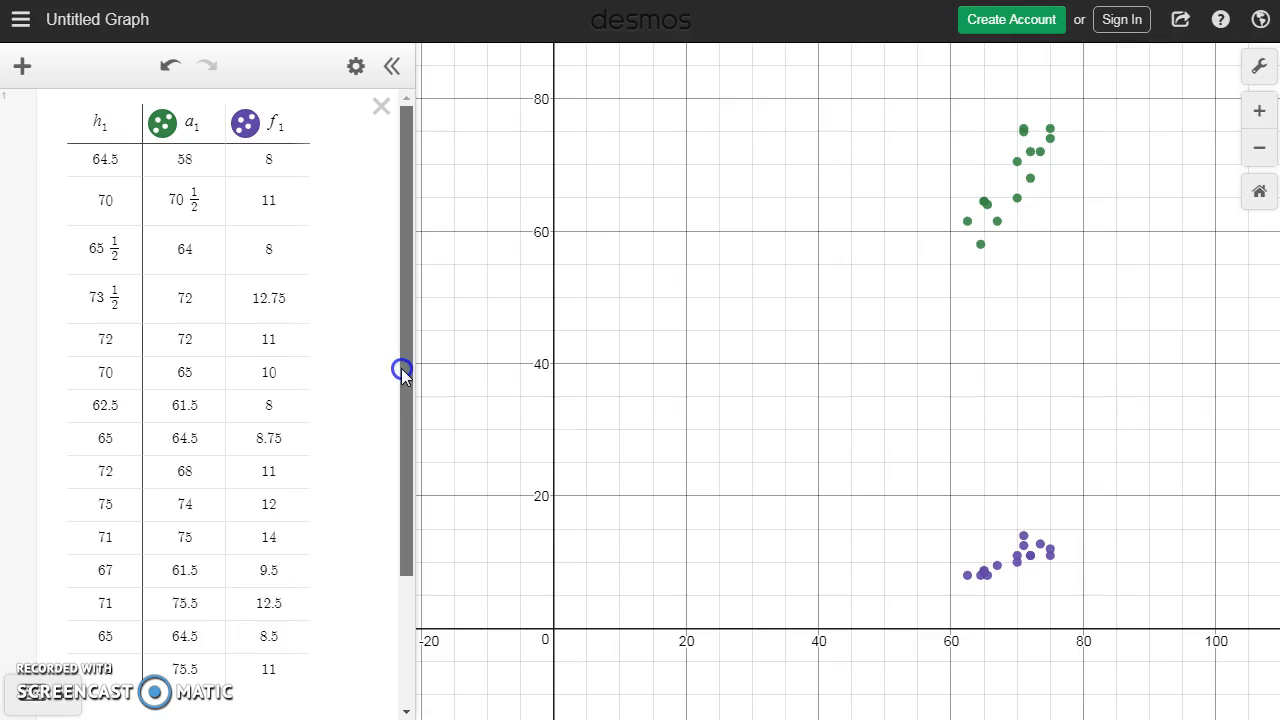
drag(404, 387, 406, 570)
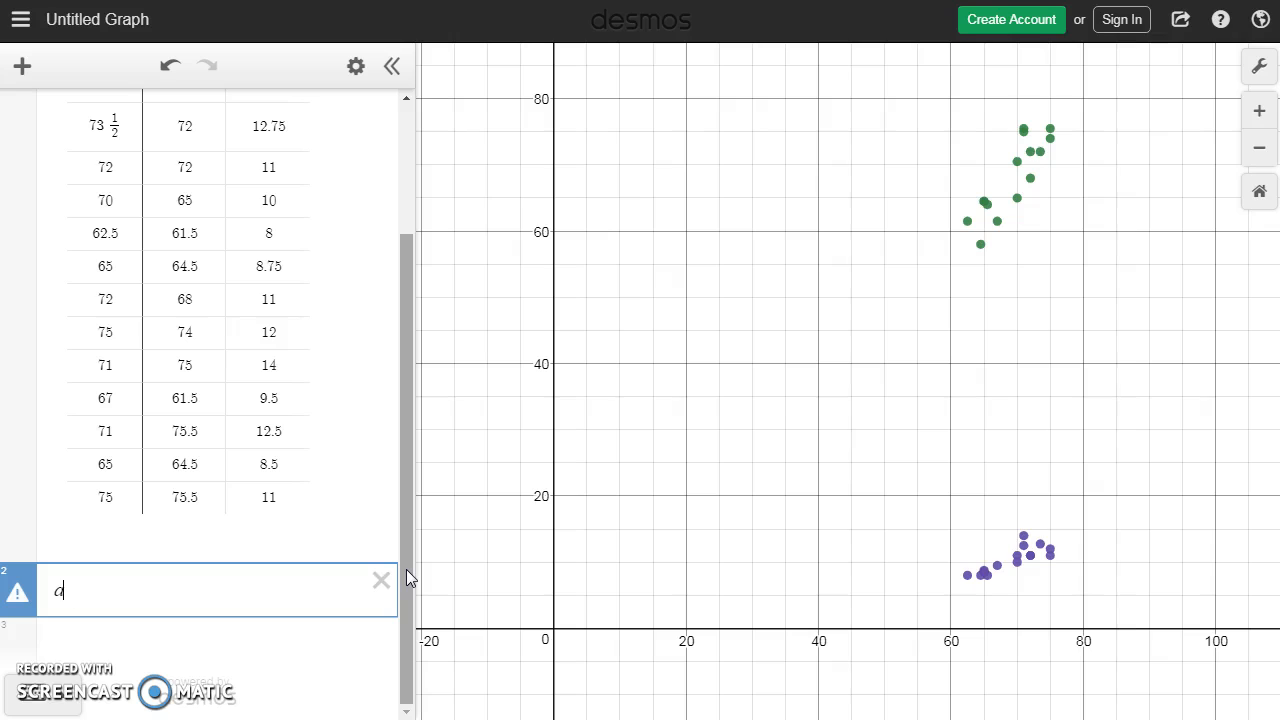
text(_1~)
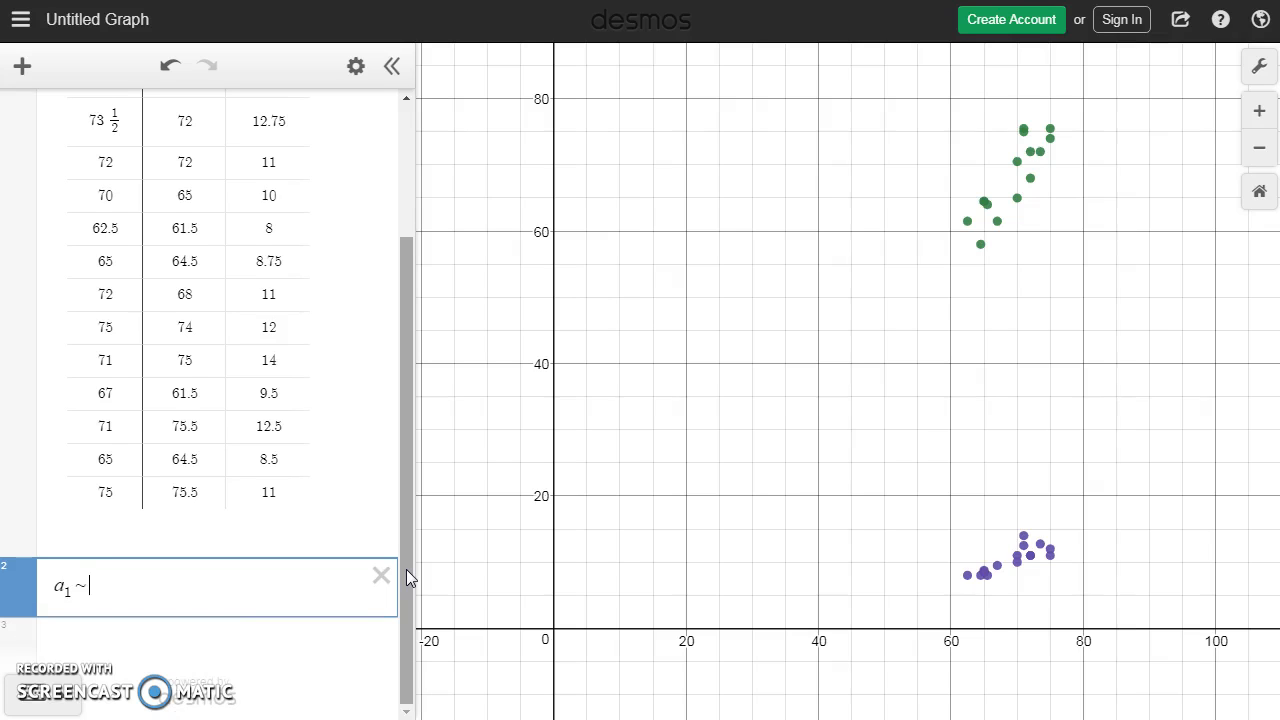
text(m_1)
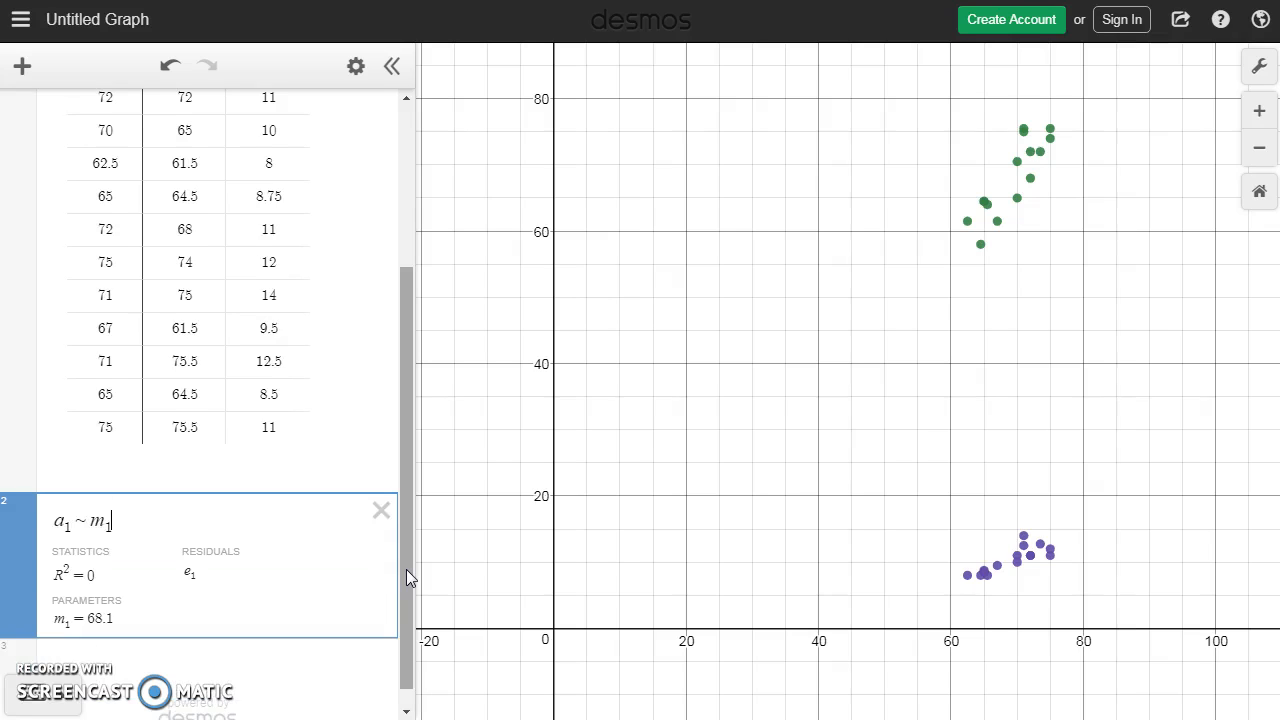
text(h_1+)
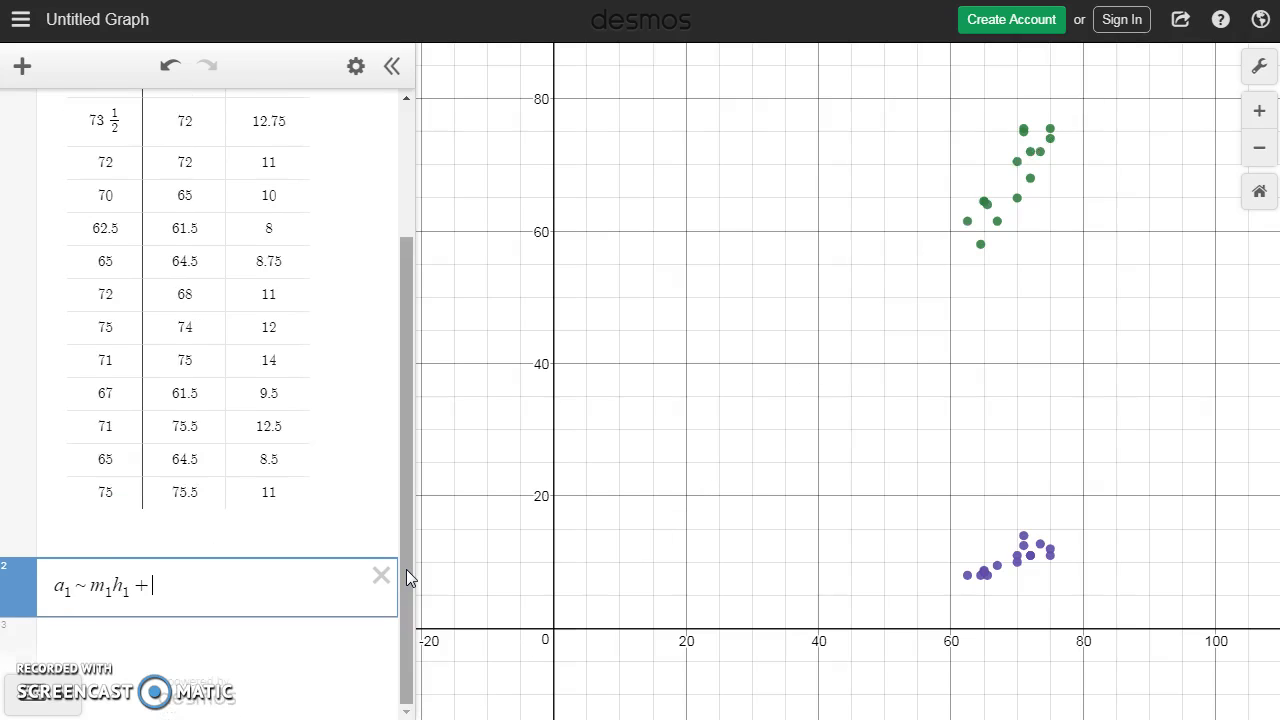
text(b_1)
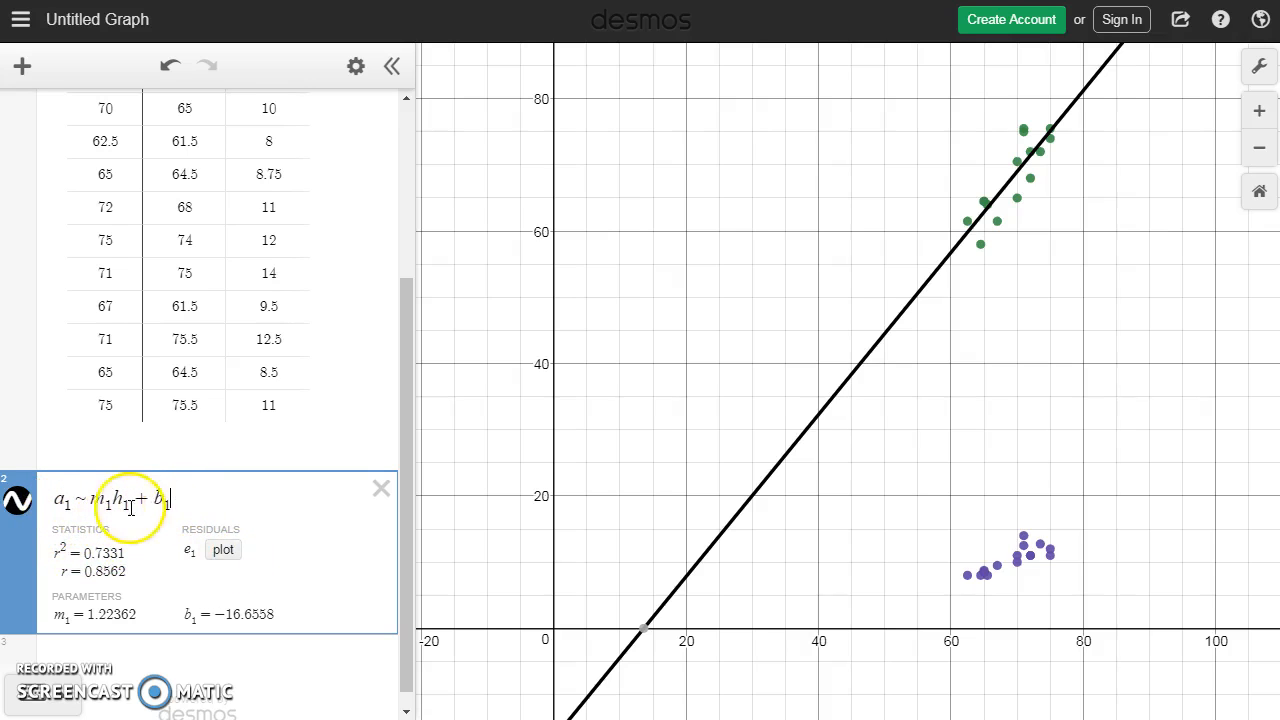
drag(90, 500, 72, 500)
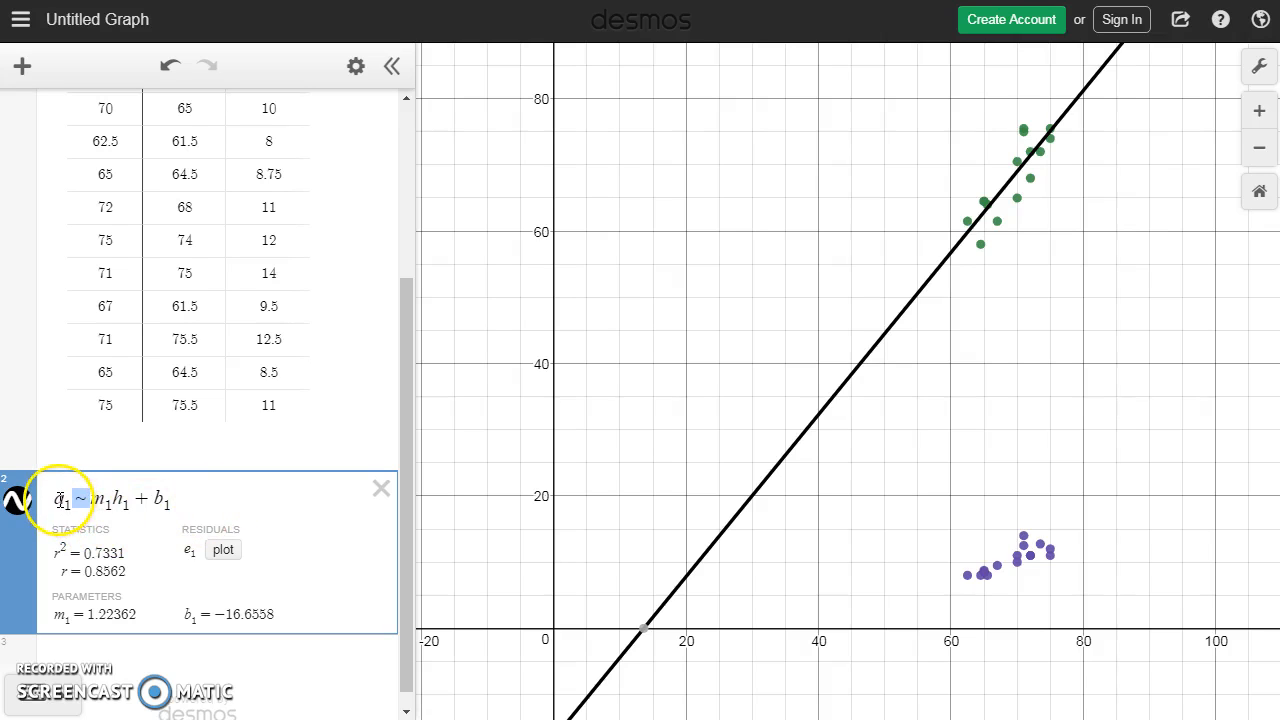
Compare the terms of the arm span regression a_1 ~ m_1h_1 + b_1 with the column headings of the data table
click(120, 498)
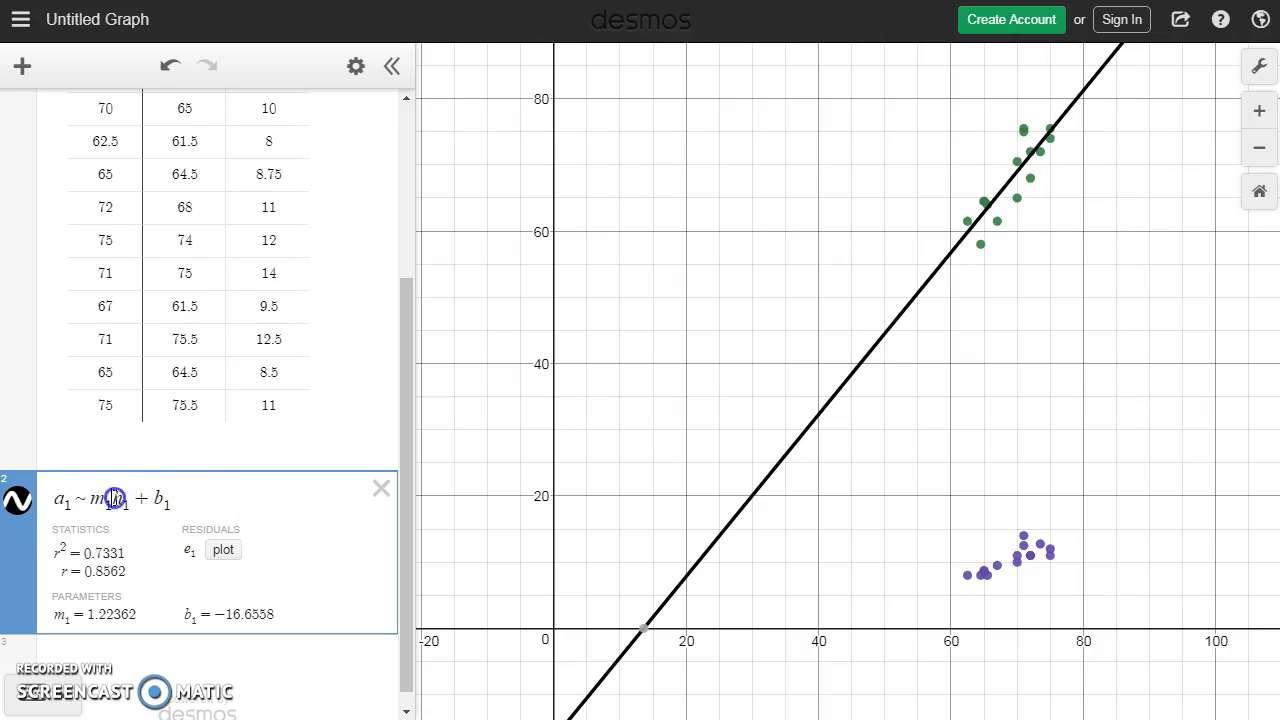
drag(56, 500, 69, 501)
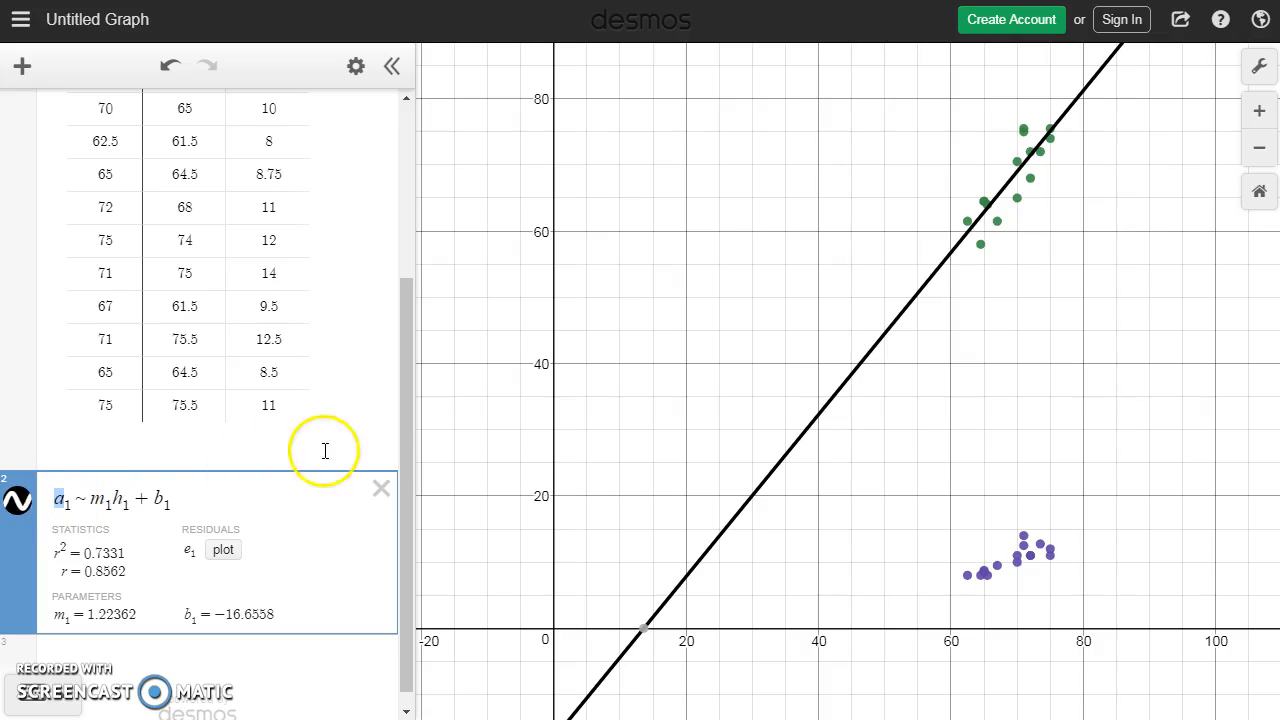
drag(410, 450, 409, 257)
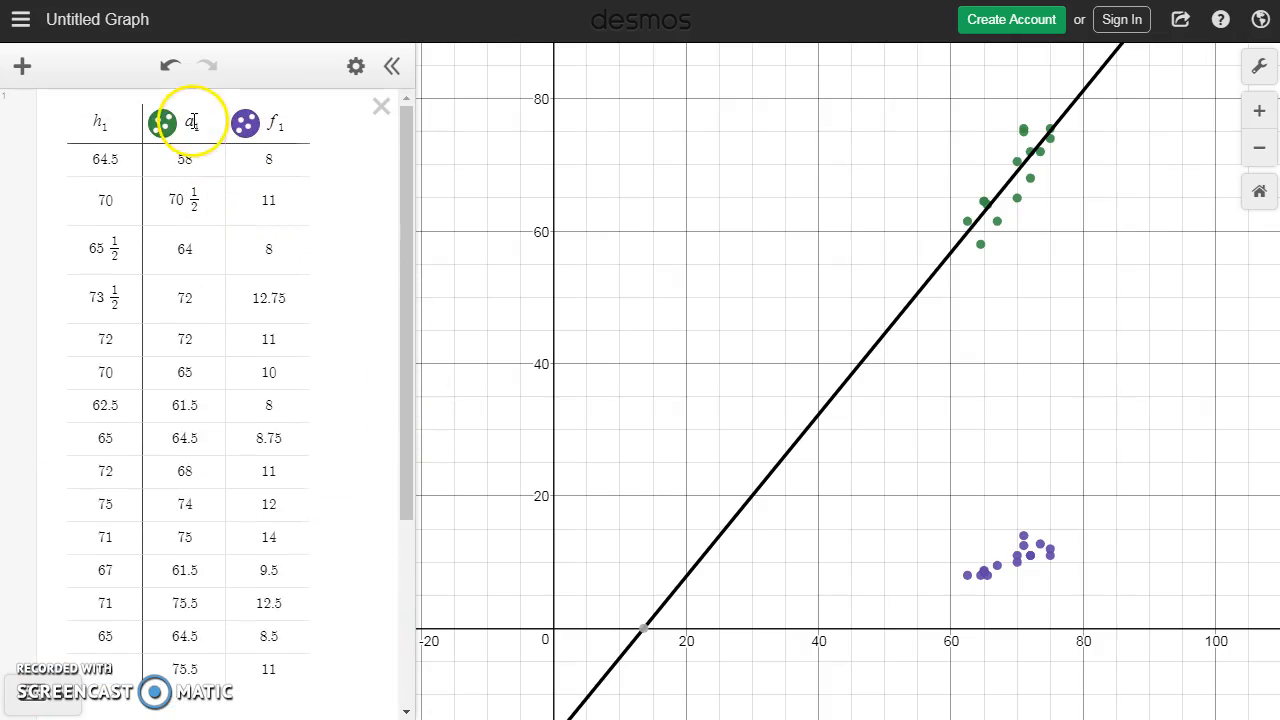
drag(407, 146, 394, 344)
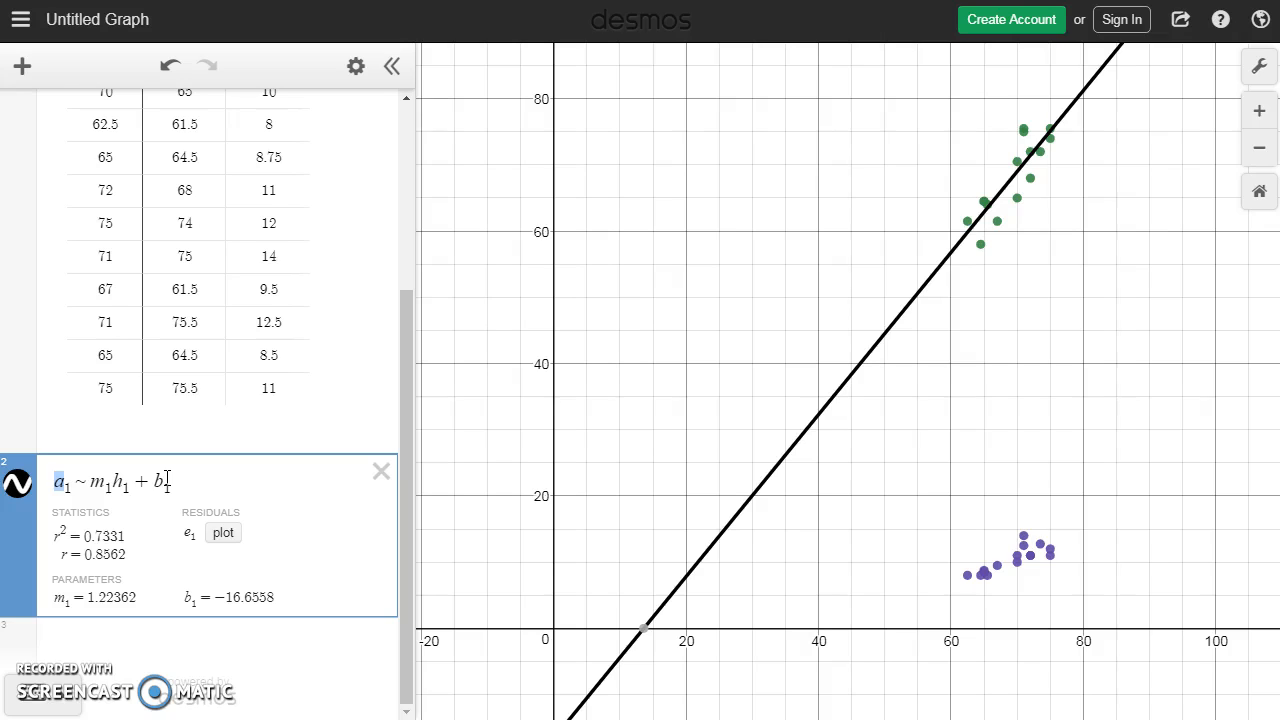
click(207, 473)
Fit a linear regression of foot length on height by entering f_1 ~ m_2h_1 + b_2 in a new expression below the arm span regression
drag(405, 495, 403, 270)
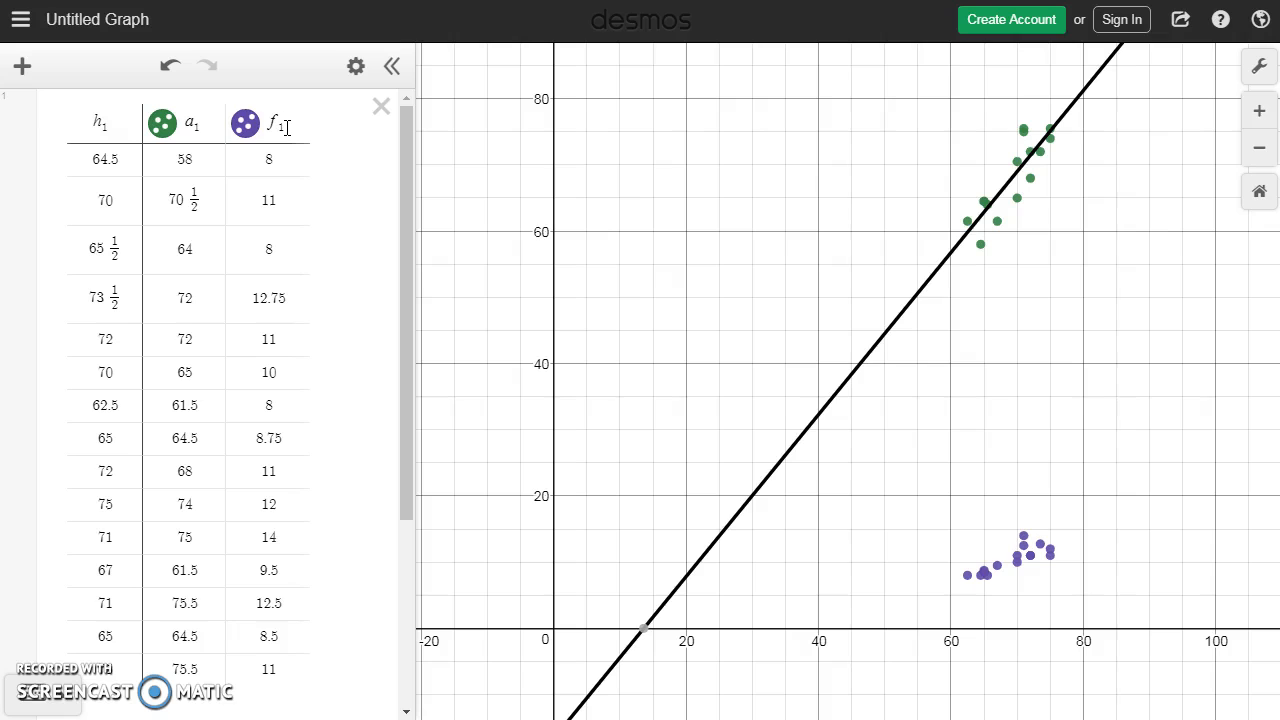
drag(410, 166, 411, 355)
click(189, 650)
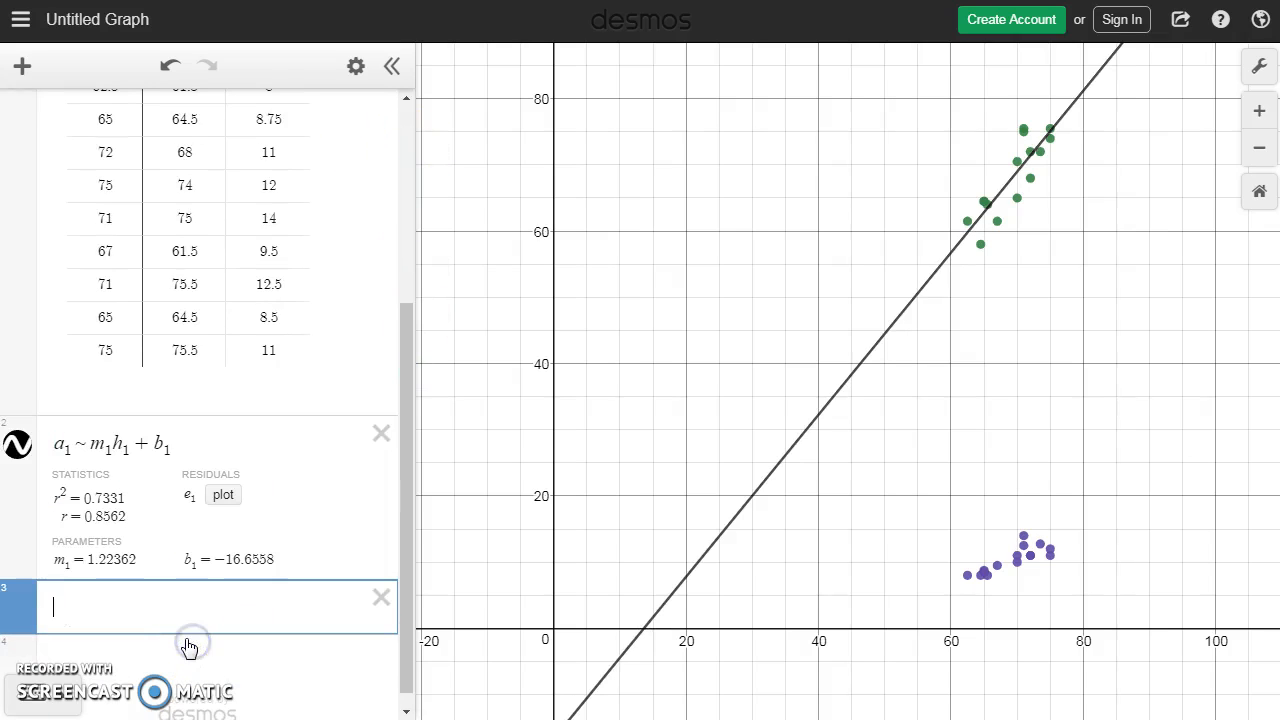
text(f1 )
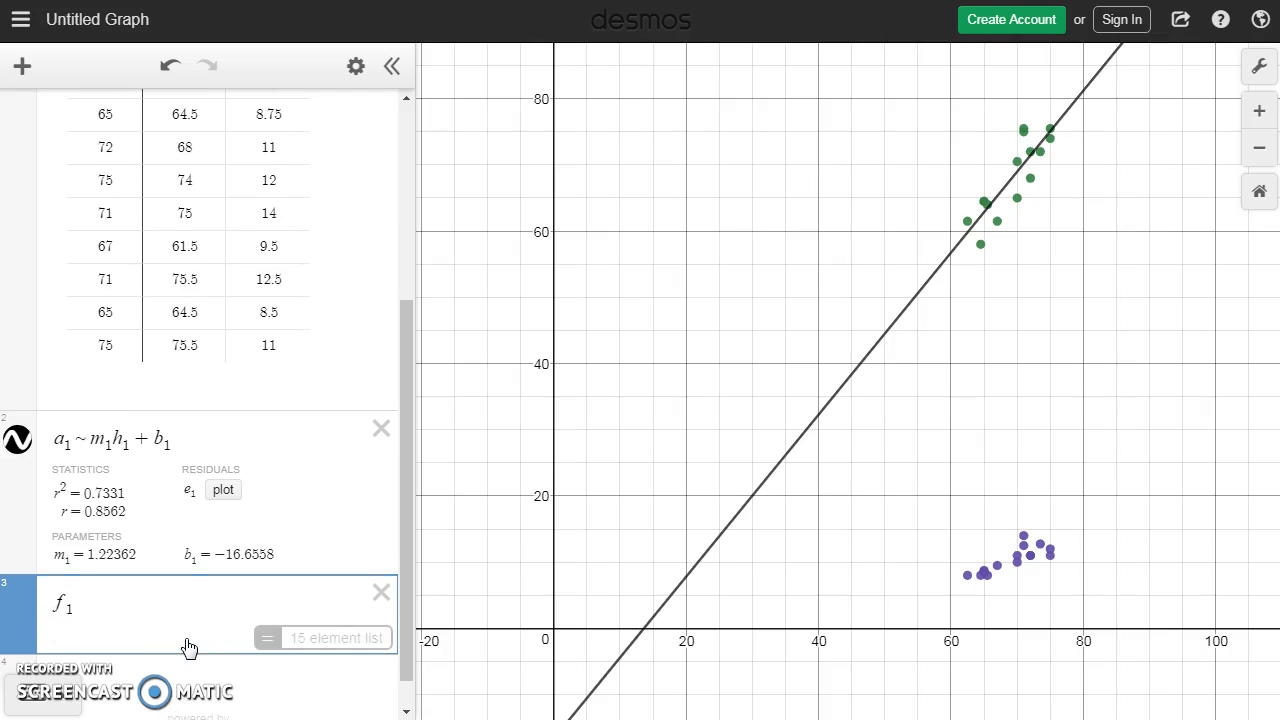
text(~ m)
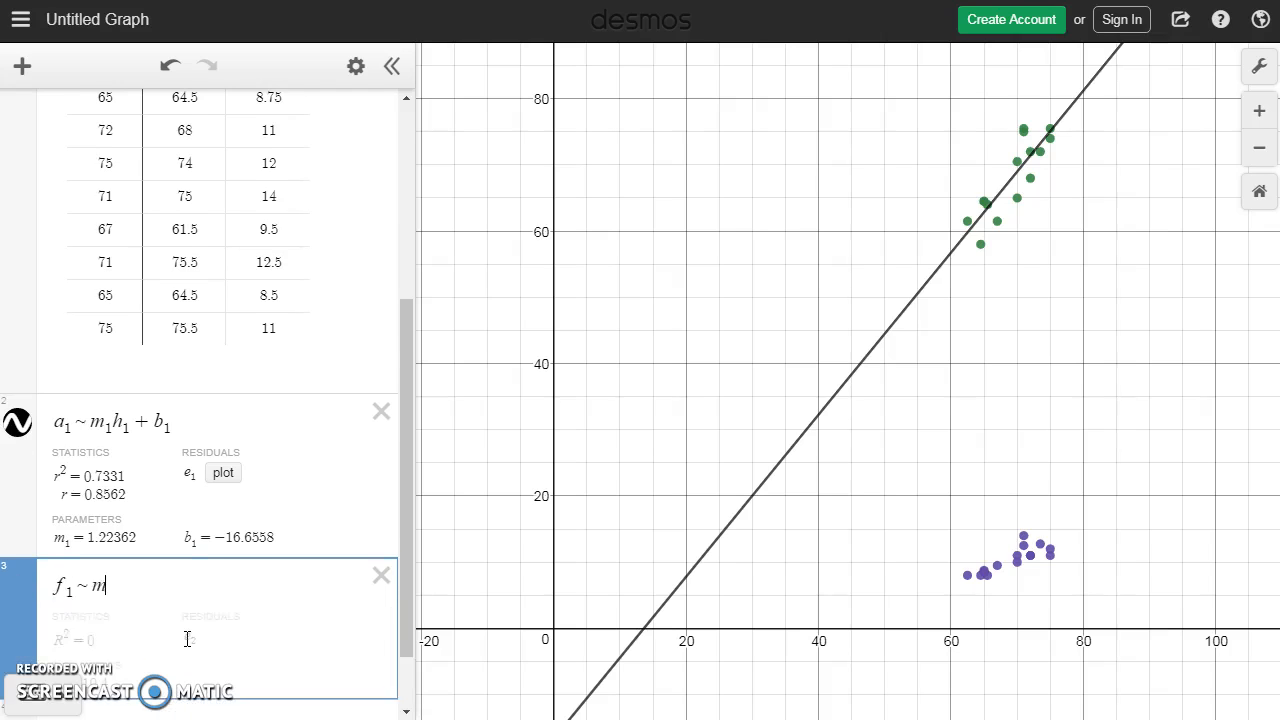
text(2h1 + b2)
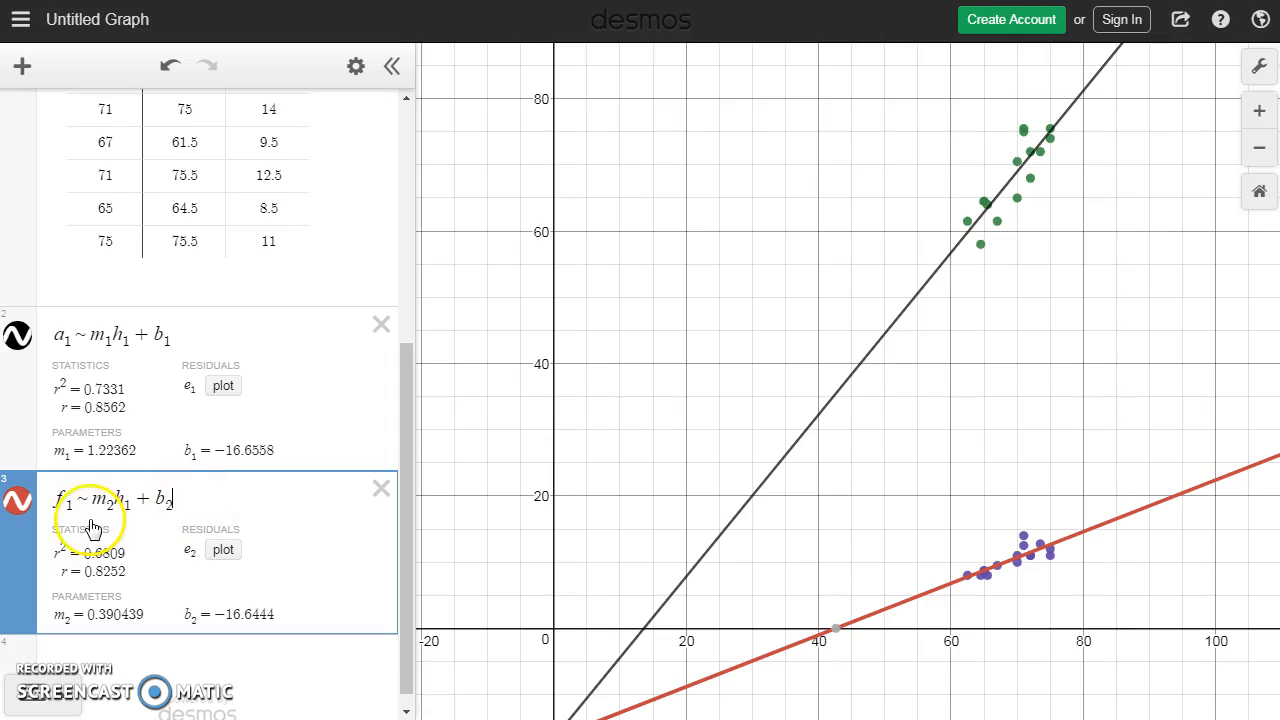
Compare the variables and parameter subscripts of the foot length regression with those of the arm span regression
click(58, 498)
drag(58, 499, 72, 501)
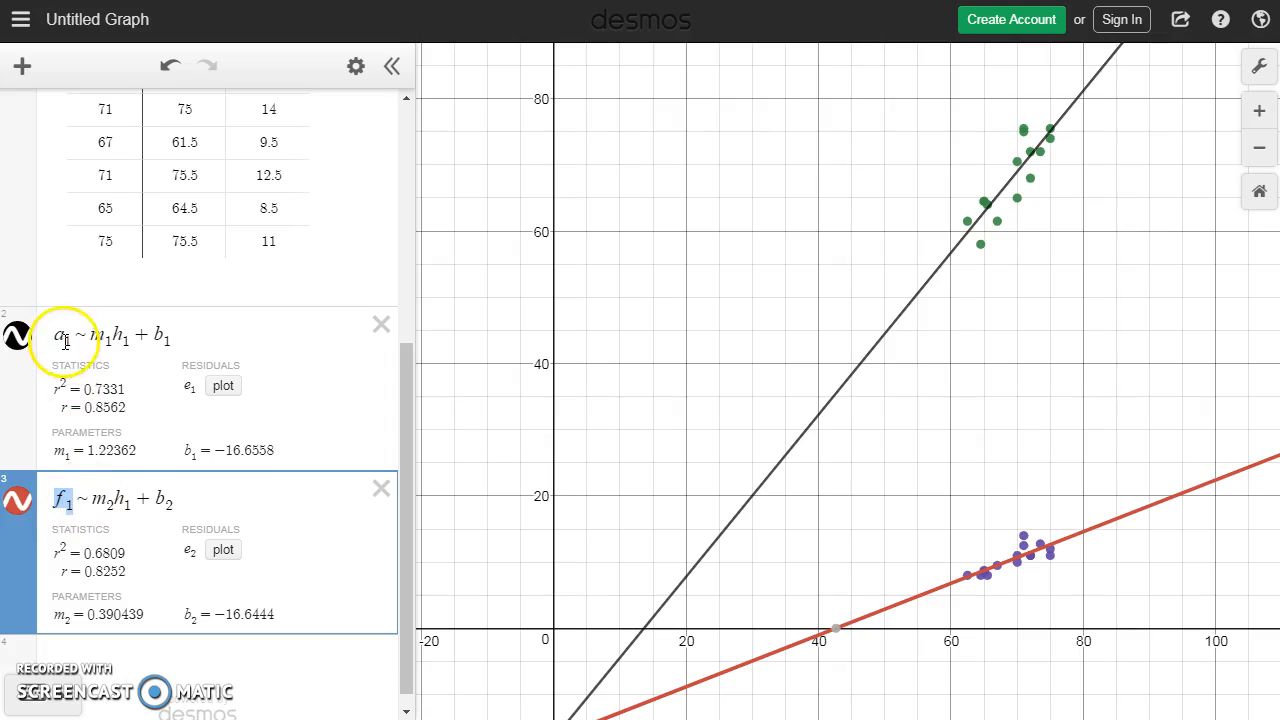
double_click(108, 508)
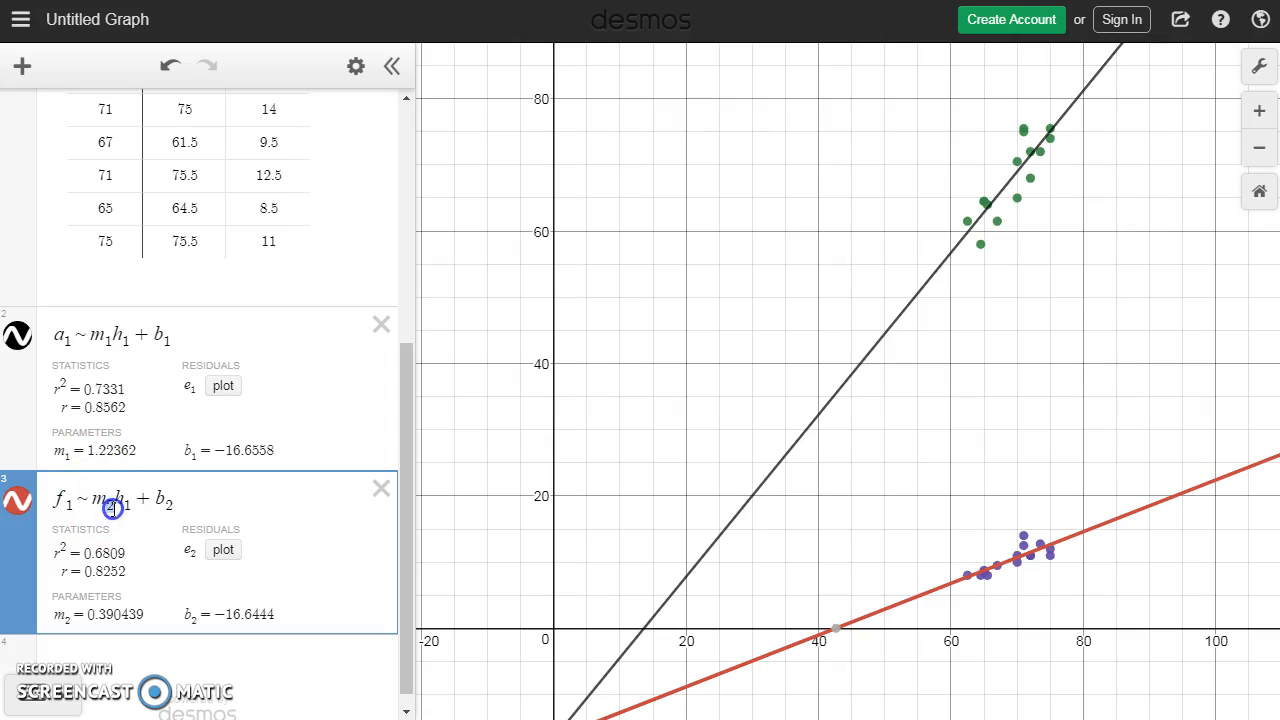
double_click(169, 505)
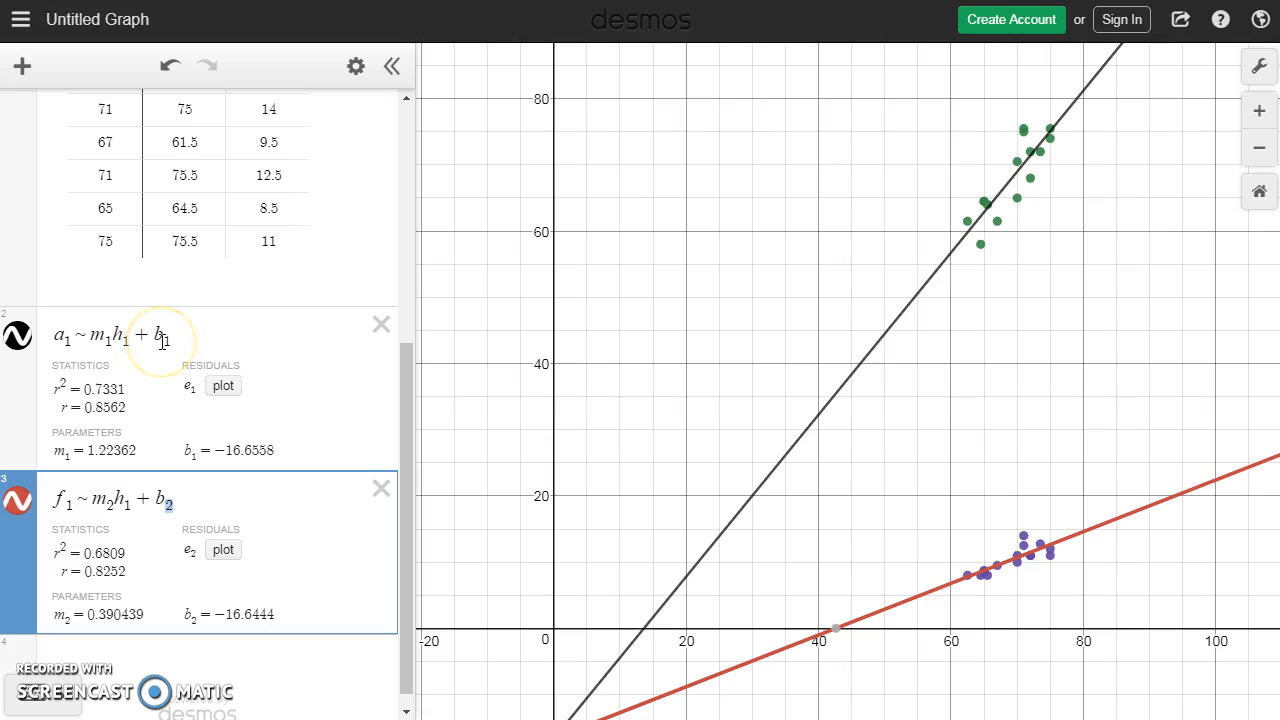
double_click(128, 503)
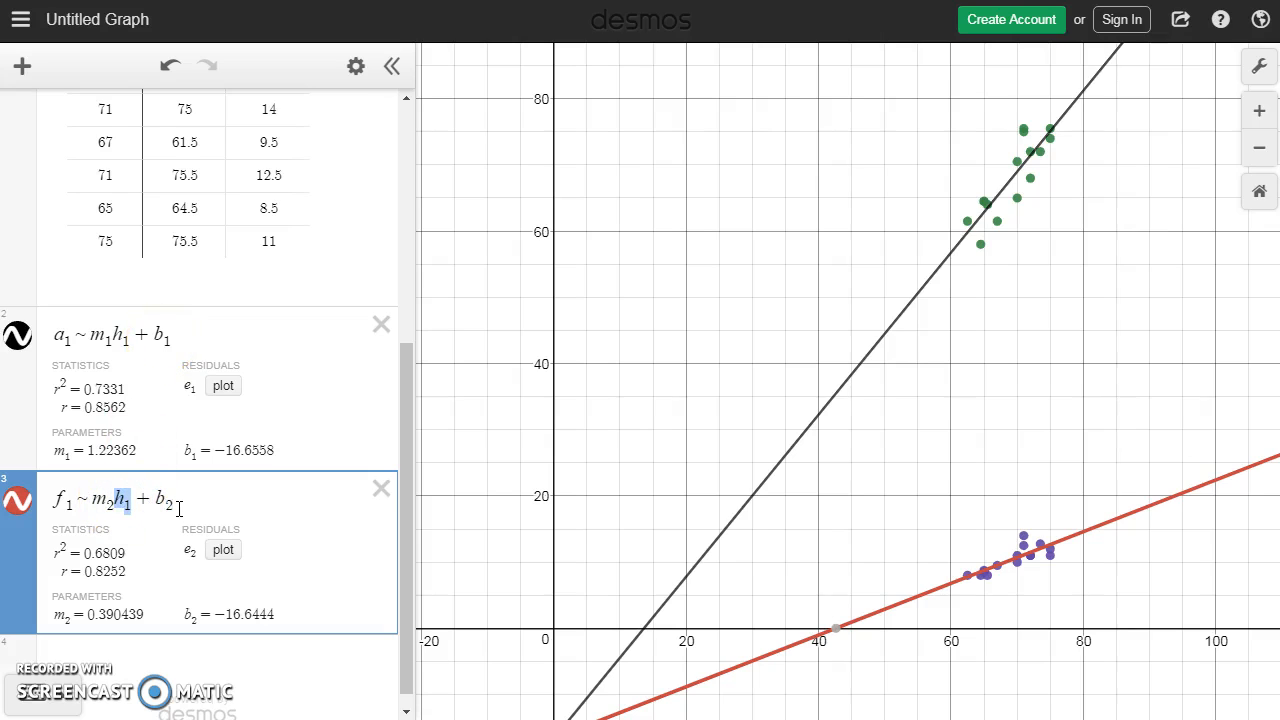
click(175, 499)
Recolor the arm span regression line green and the foot length regression line purple to match their data points
click(16, 338)
click(16, 338)
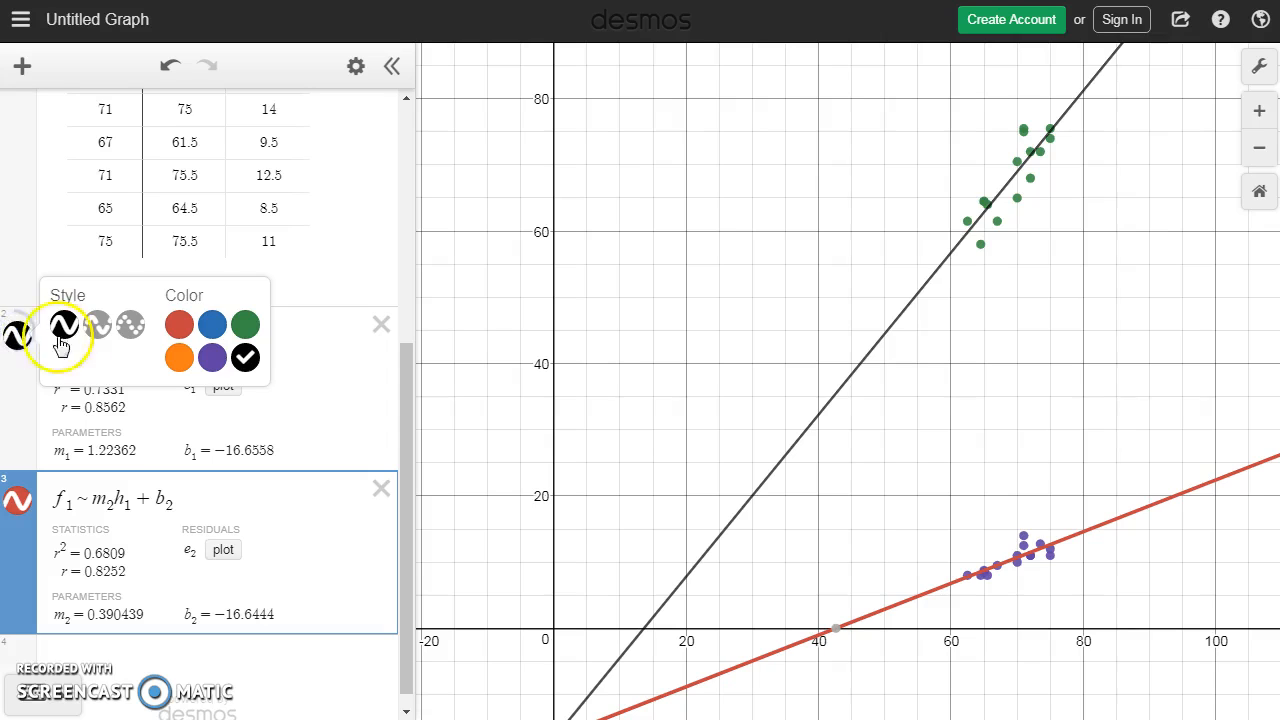
click(245, 325)
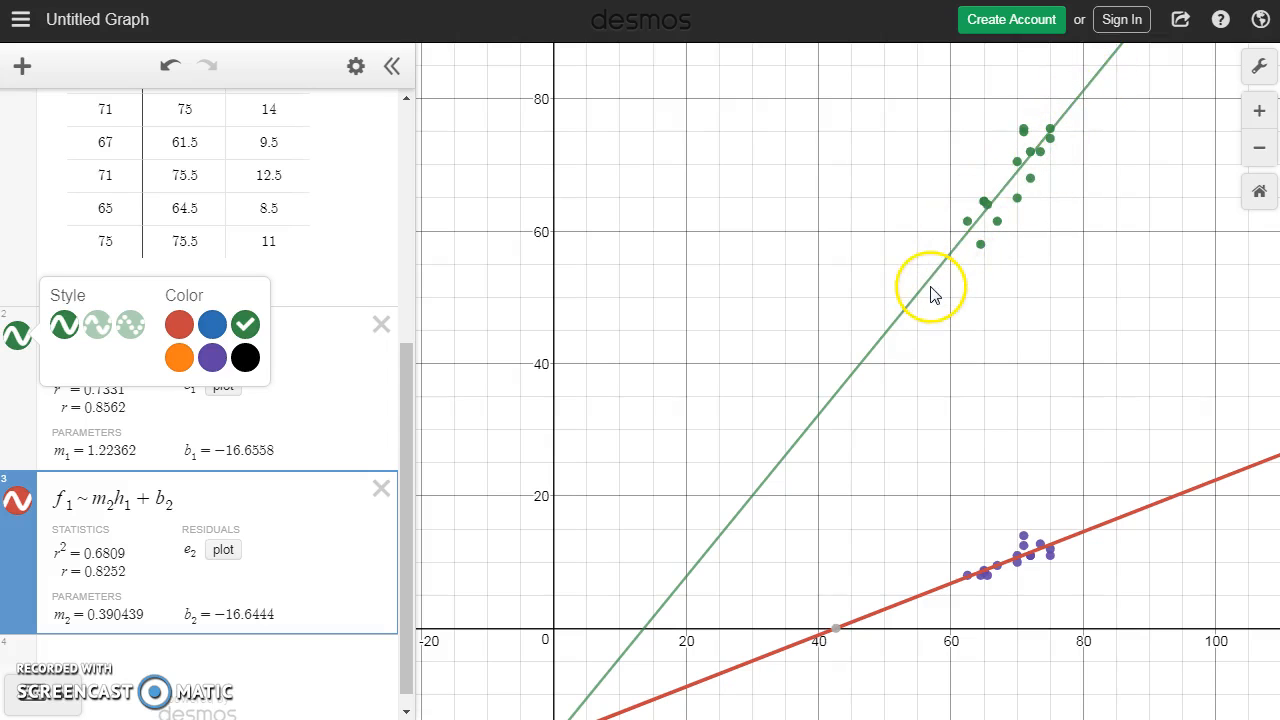
click(18, 503)
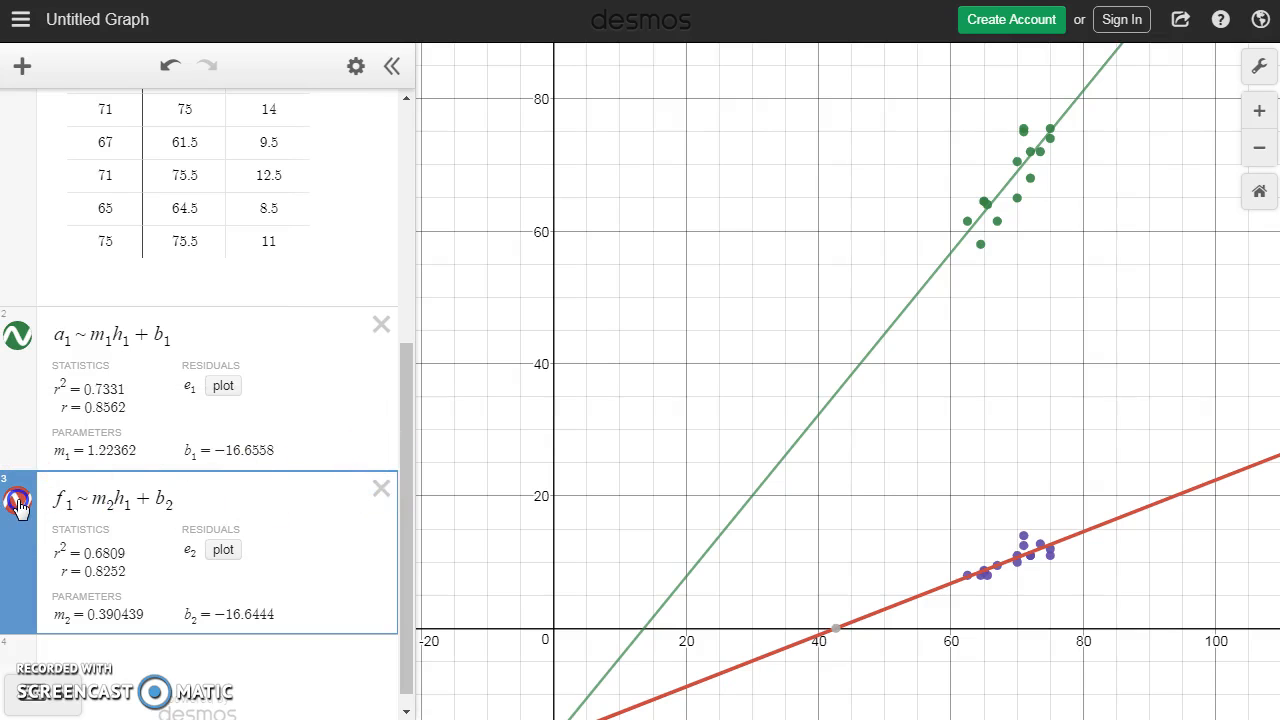
click(18, 503)
click(213, 524)
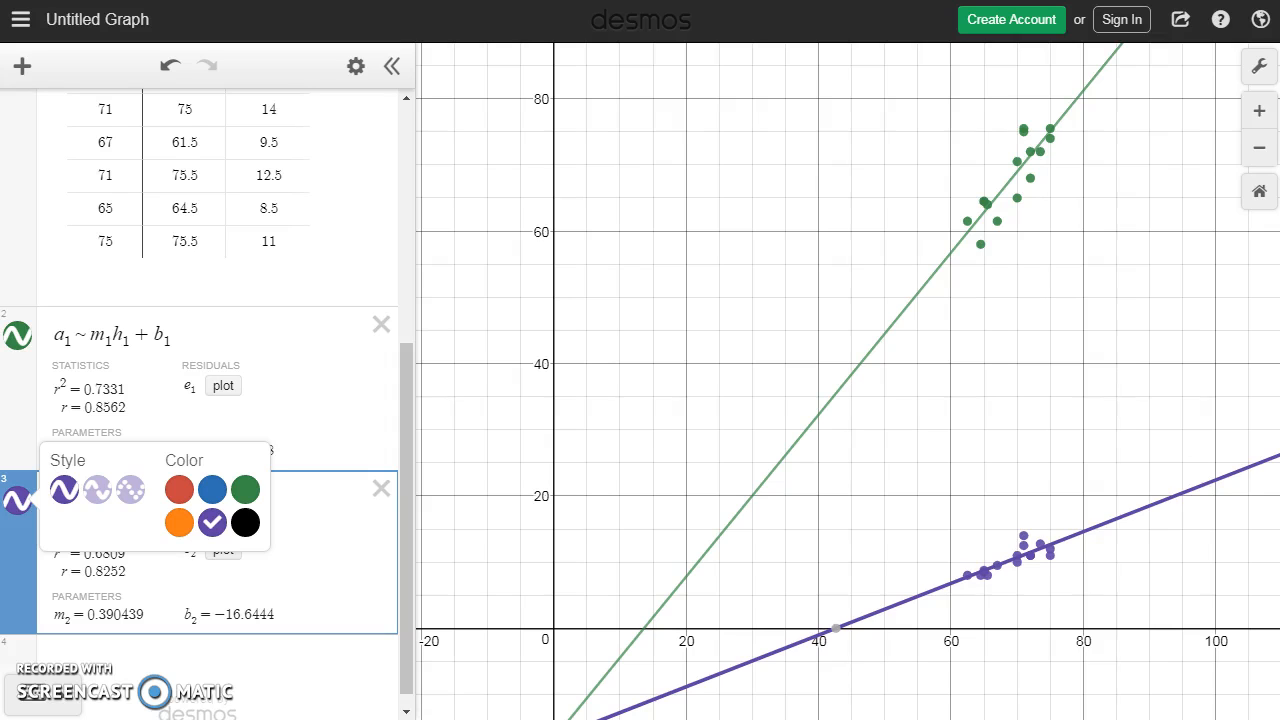
Insert a new table in the empty line below the foot length regression
drag(403, 586, 440, 355)
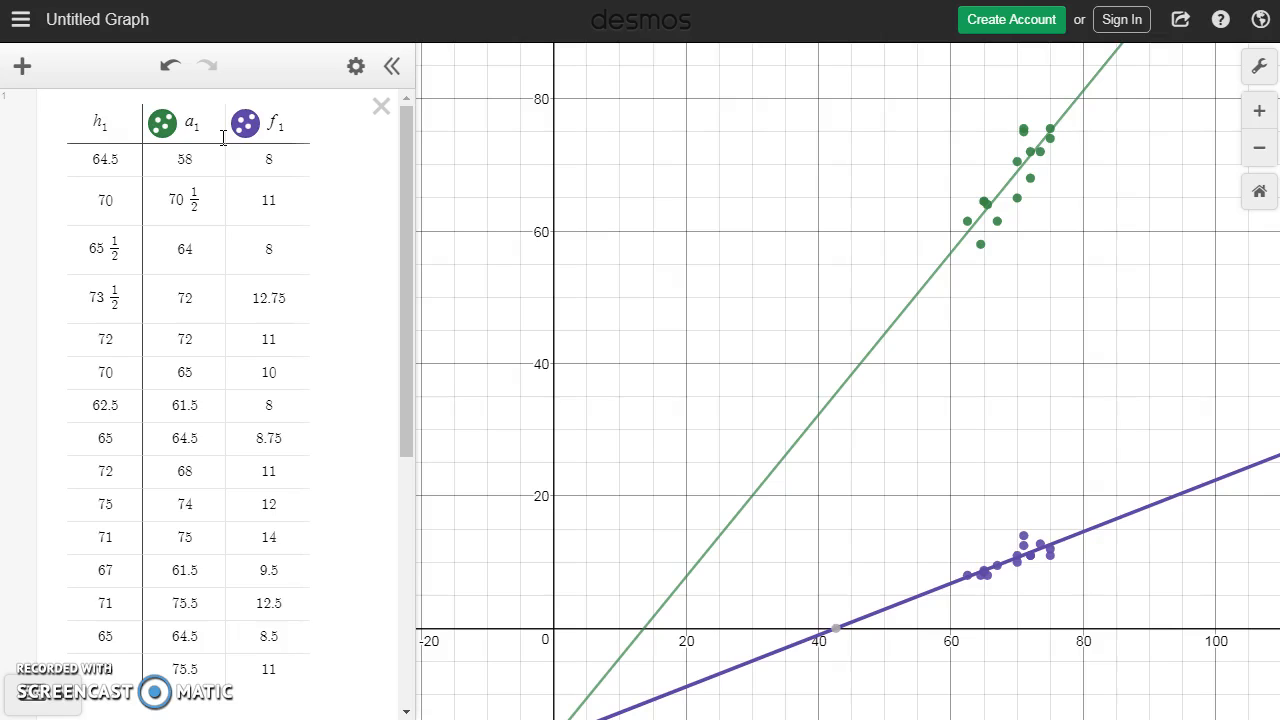
click(107, 121)
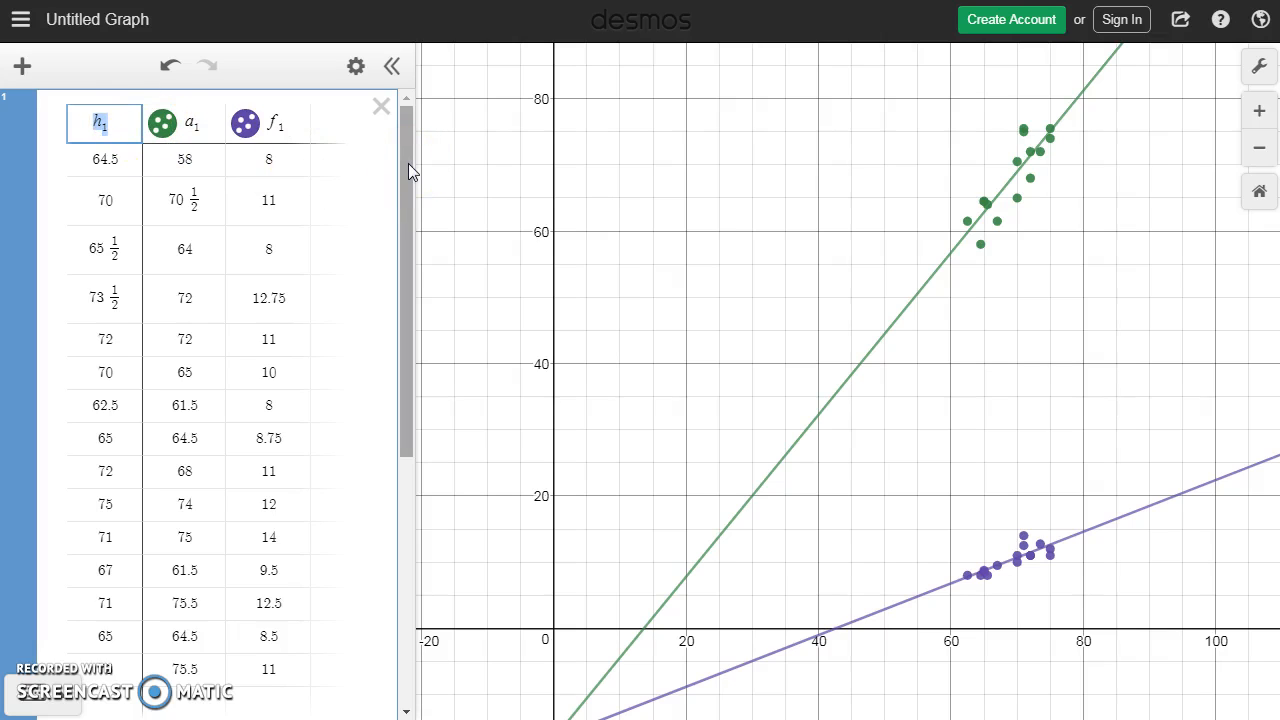
drag(408, 163, 226, 525)
click(144, 648)
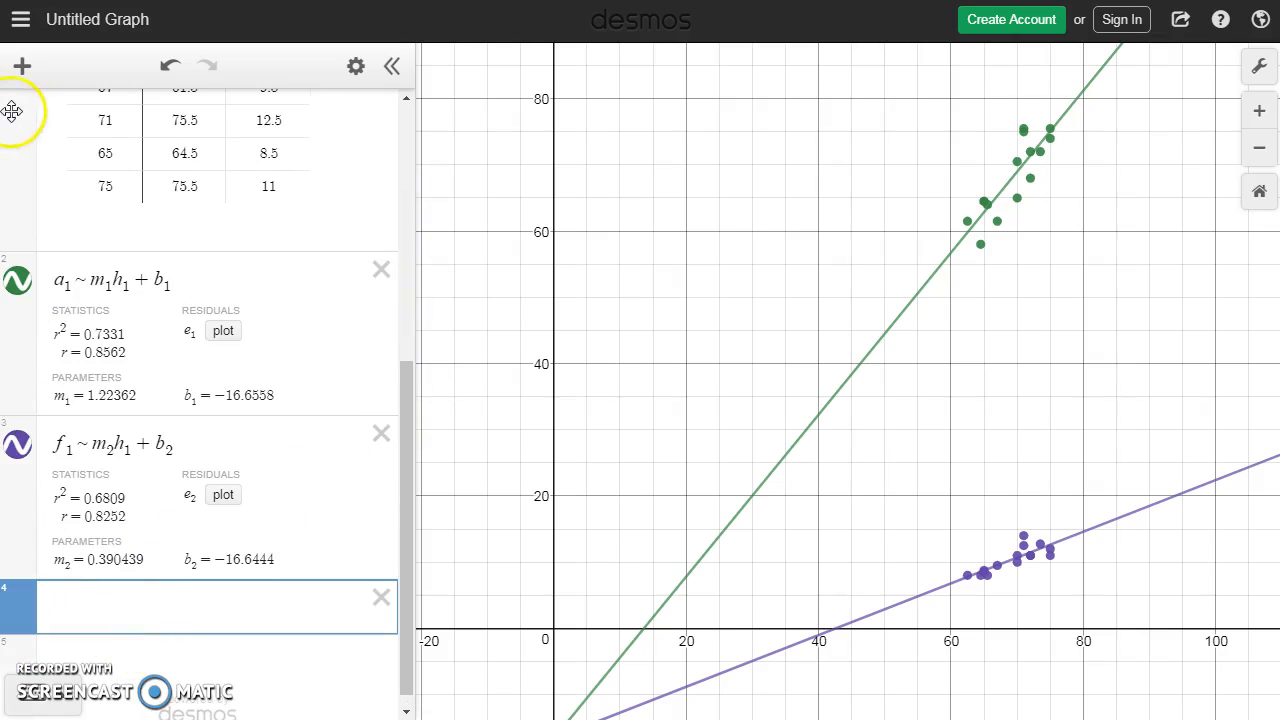
click(22, 68)
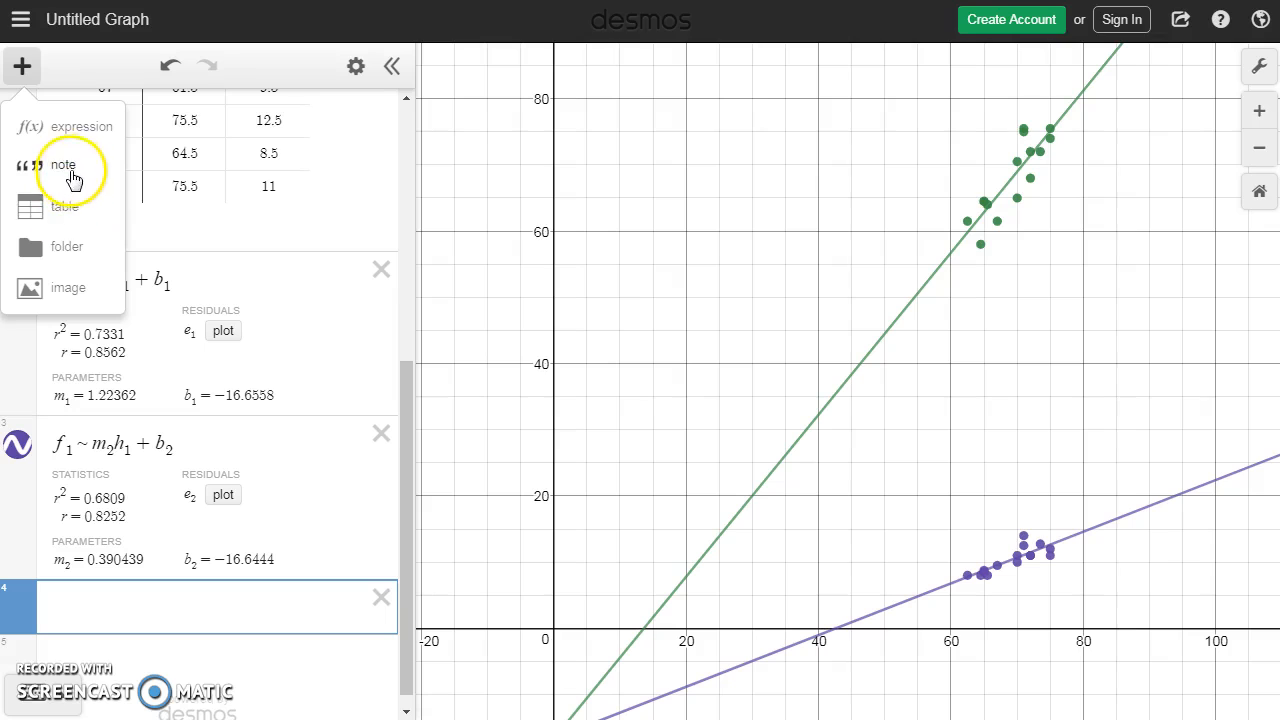
click(66, 206)
Name the new table's first column f_3 and its second column h_3, leaving the first row empty
click(87, 613)
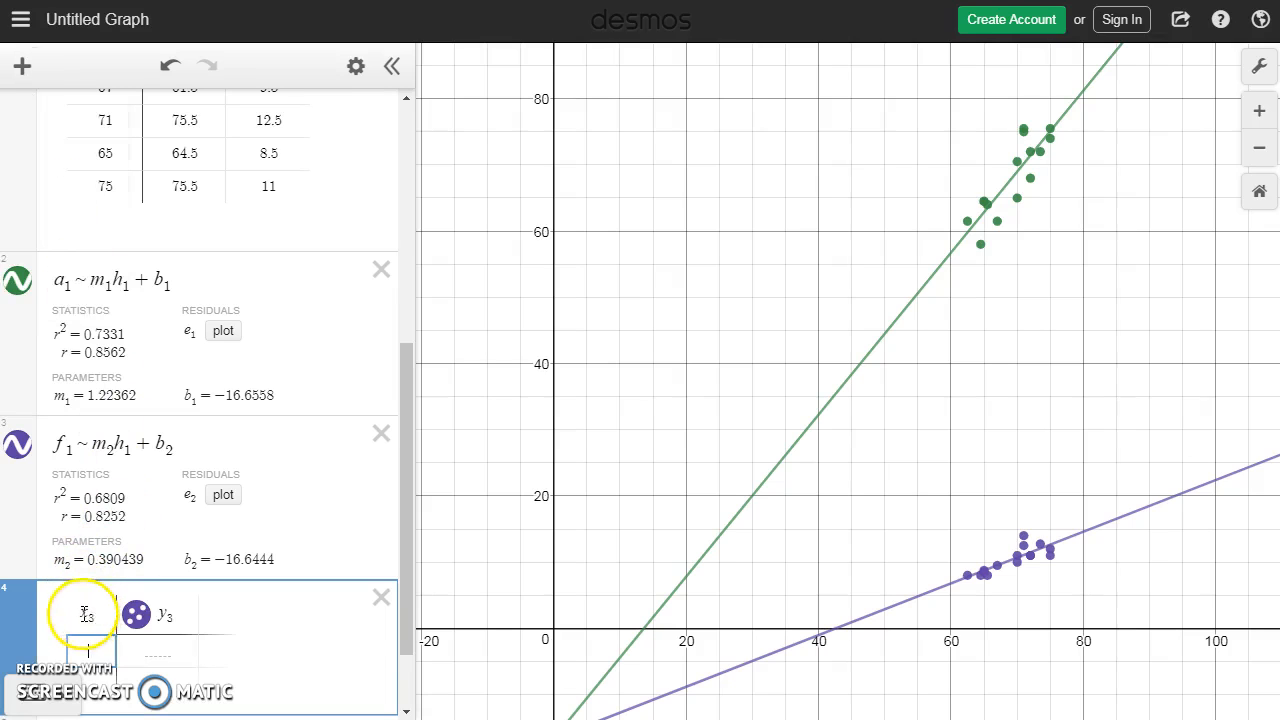
text(f_3)
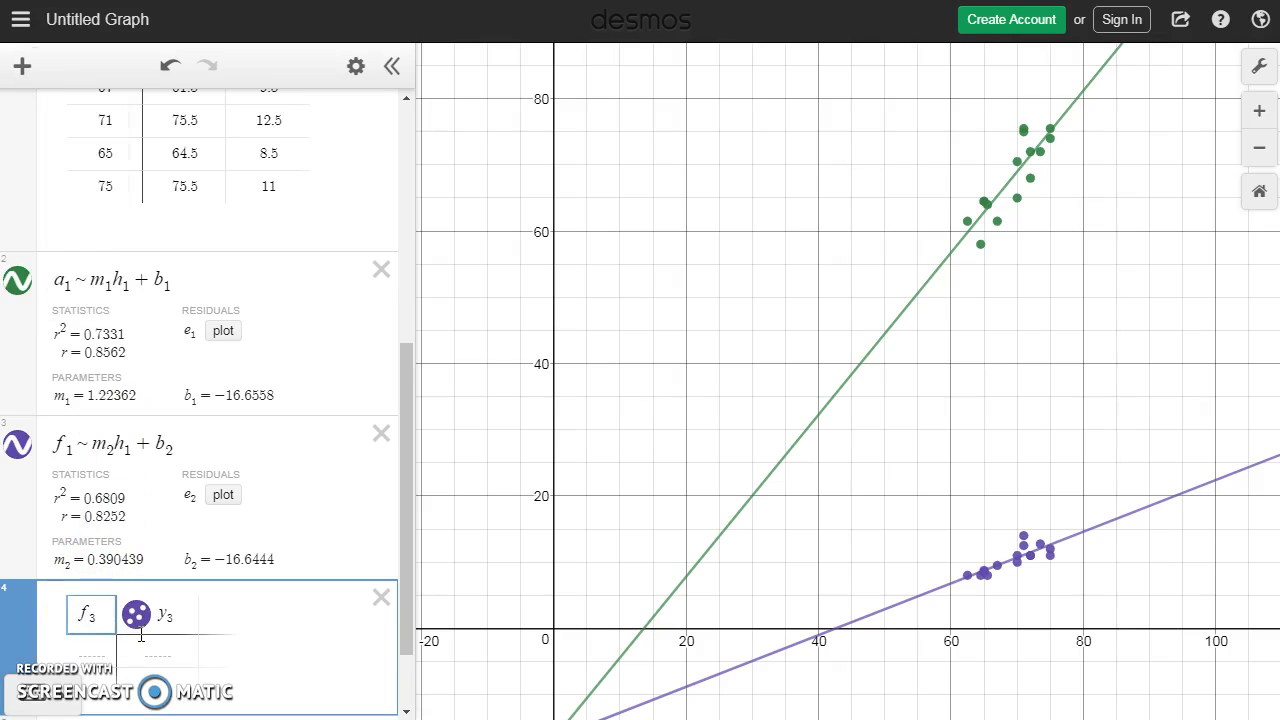
click(164, 615)
text(h_3)
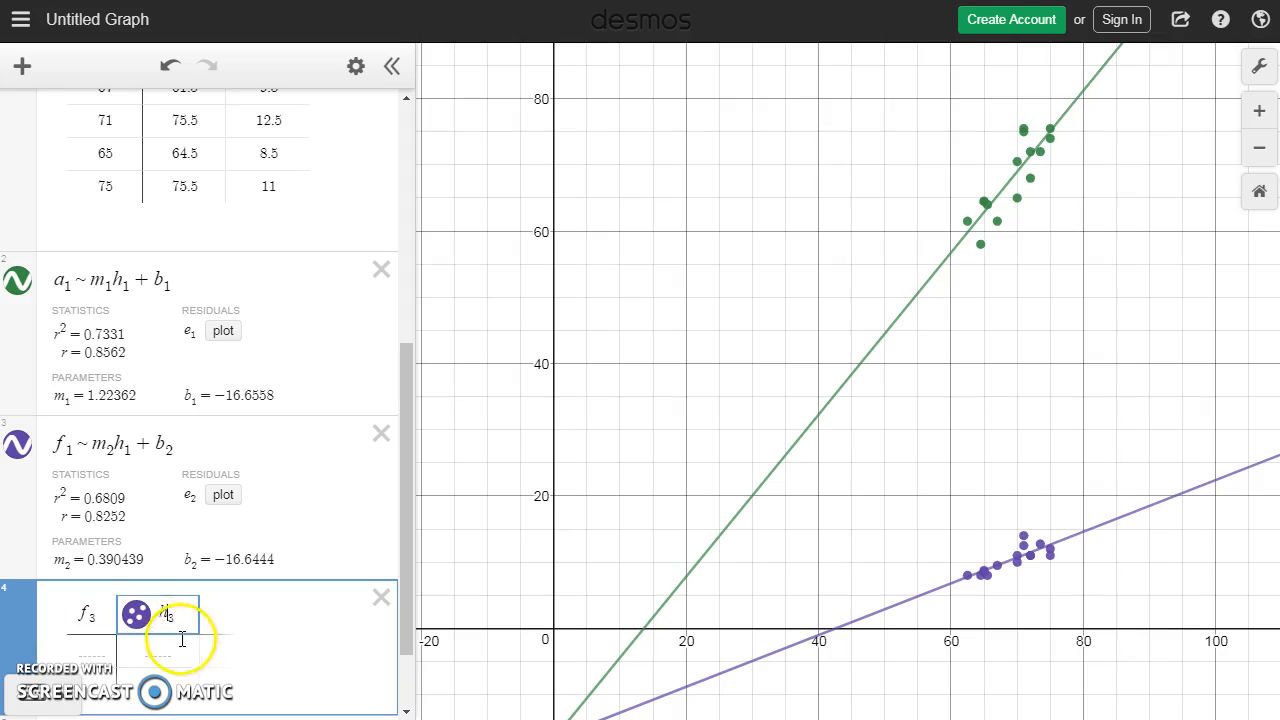
drag(406, 518, 409, 603)
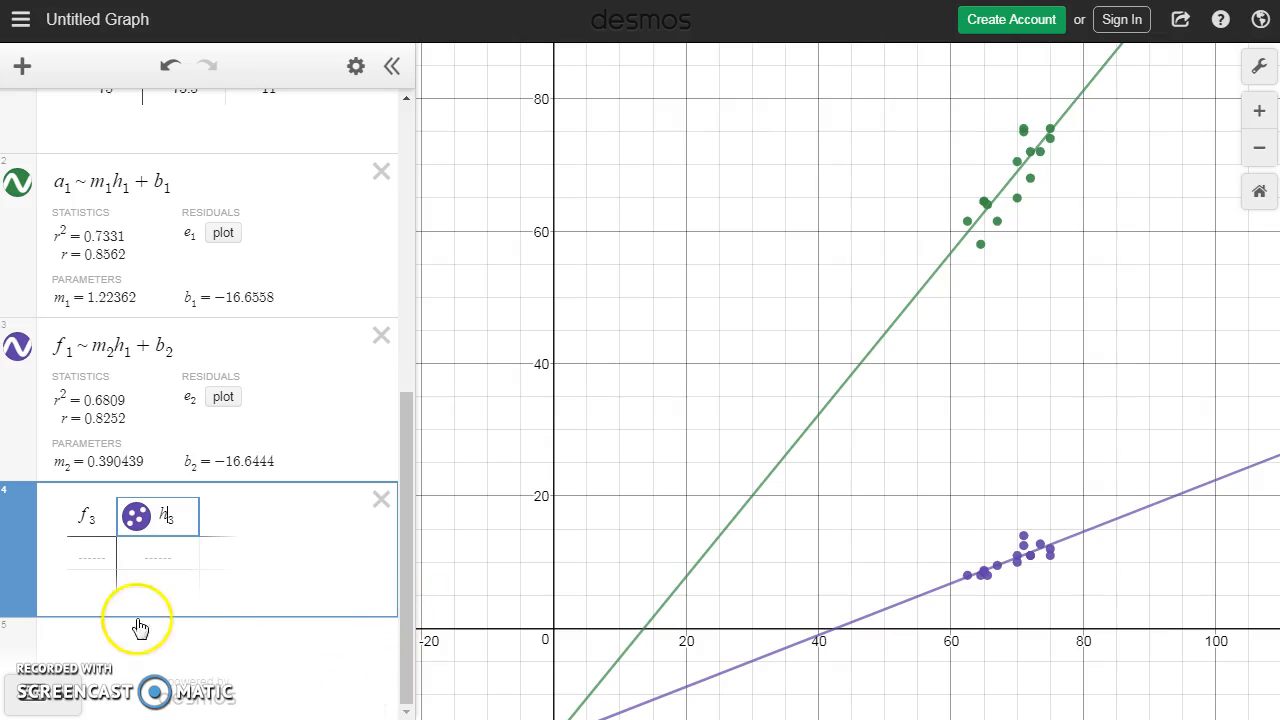
click(100, 556)
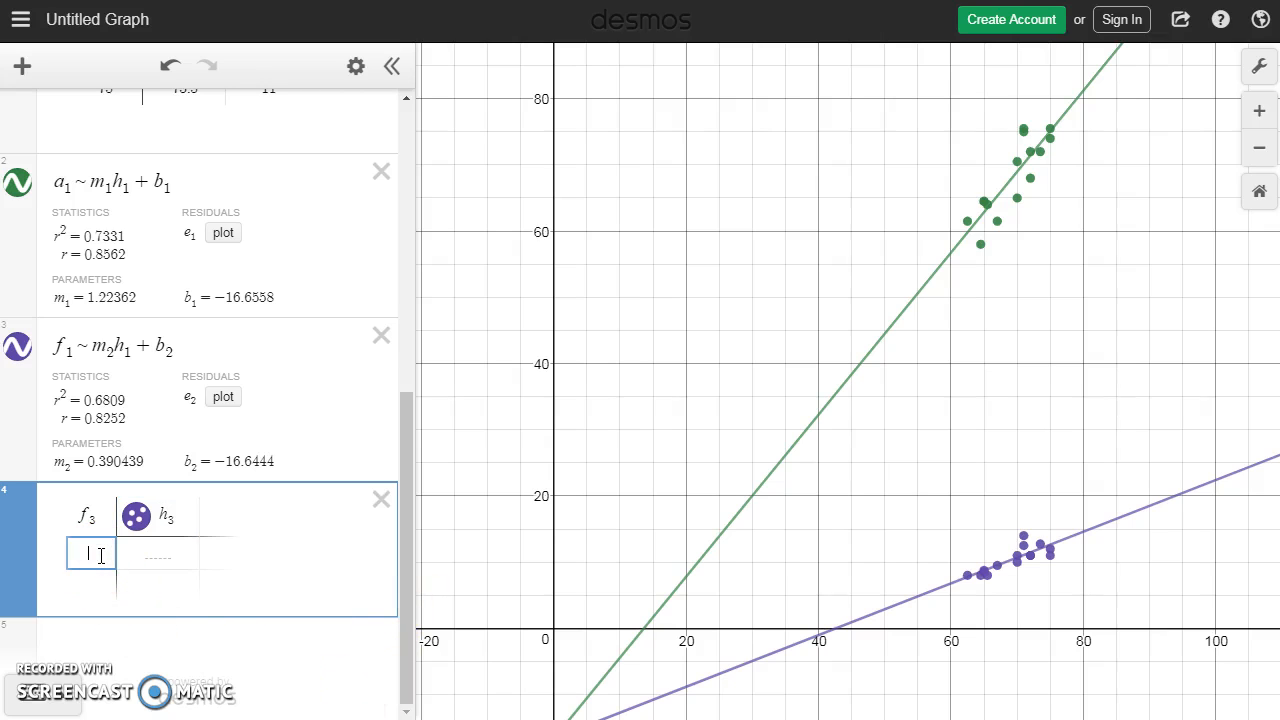
click(159, 554)
click(123, 613)
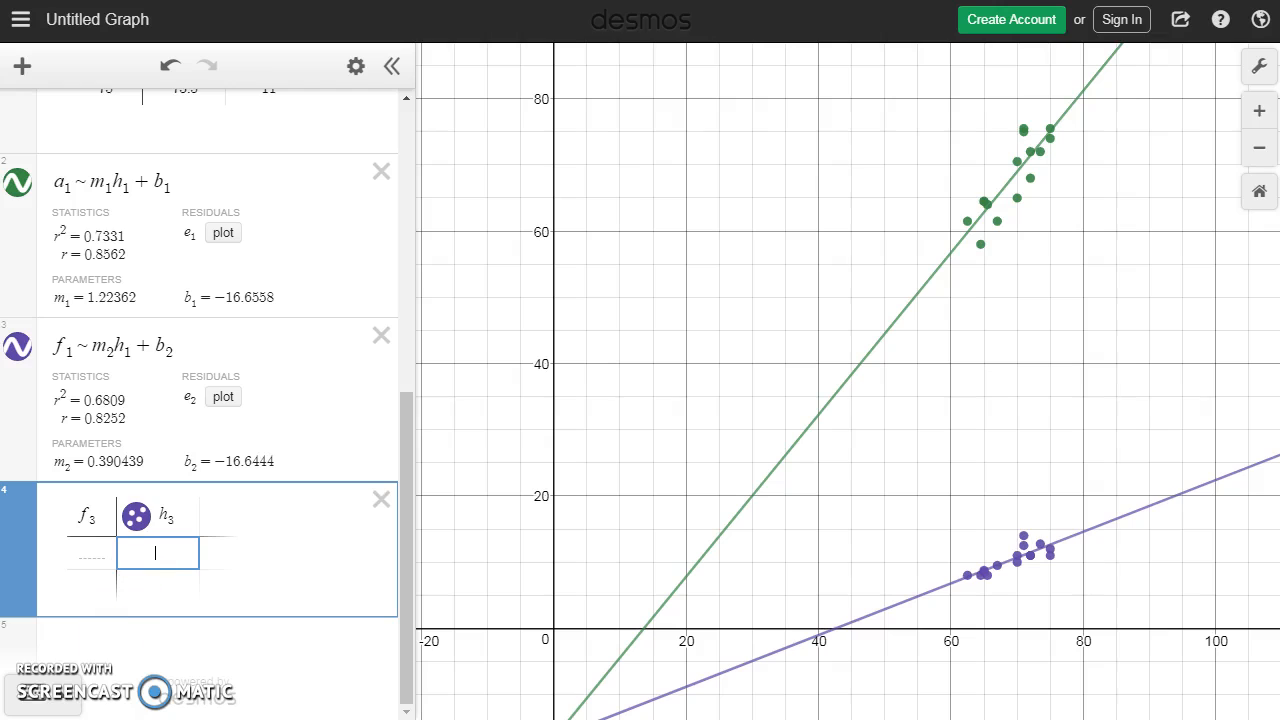